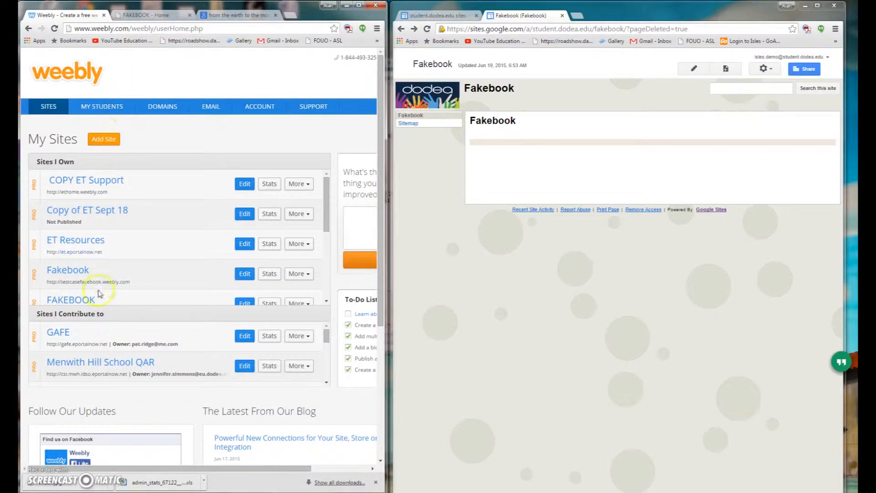
Step: Open the all-caps FAKEBOOK site from the owned Weebly sites for editing
scroll(143, 274, "down", 6)
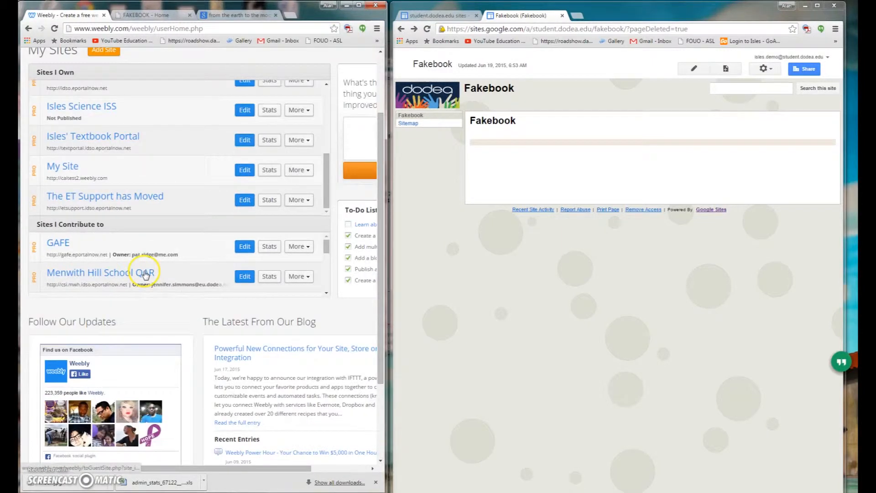
scroll(144, 273, "up", 4)
scroll(143, 273, "up", 3)
left_click(484, 274)
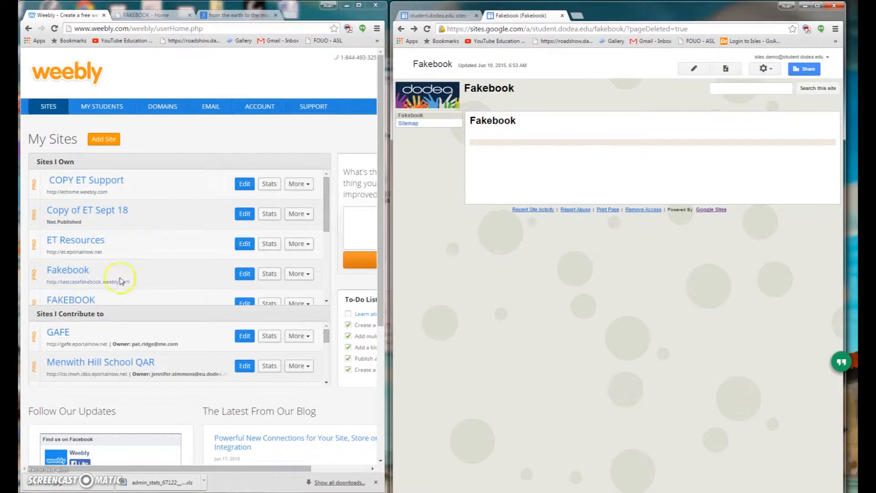
scroll(132, 297, "down", 1)
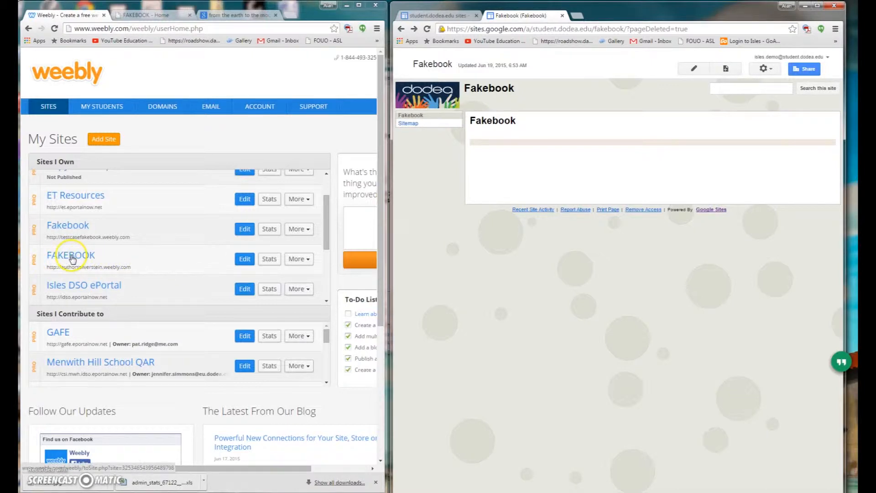
left_click(247, 259)
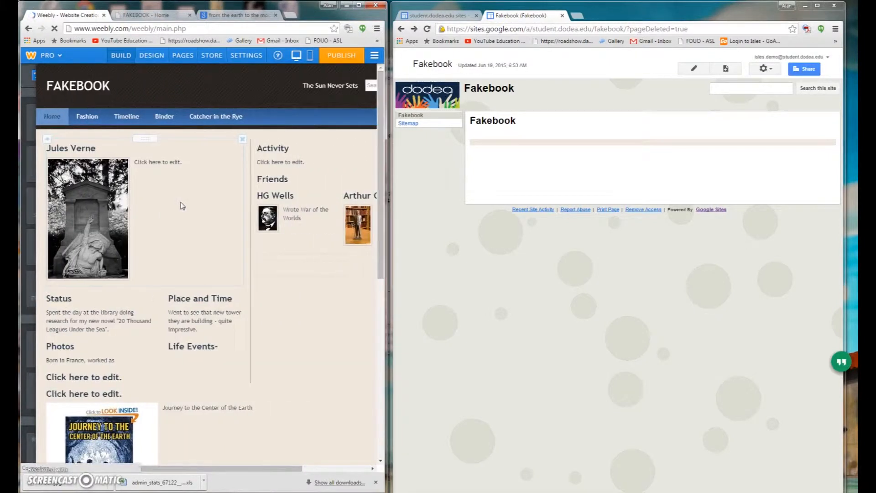
Step: Narrow the HG Wells column in the Friends area and widen the browser window slightly
left_click(154, 213)
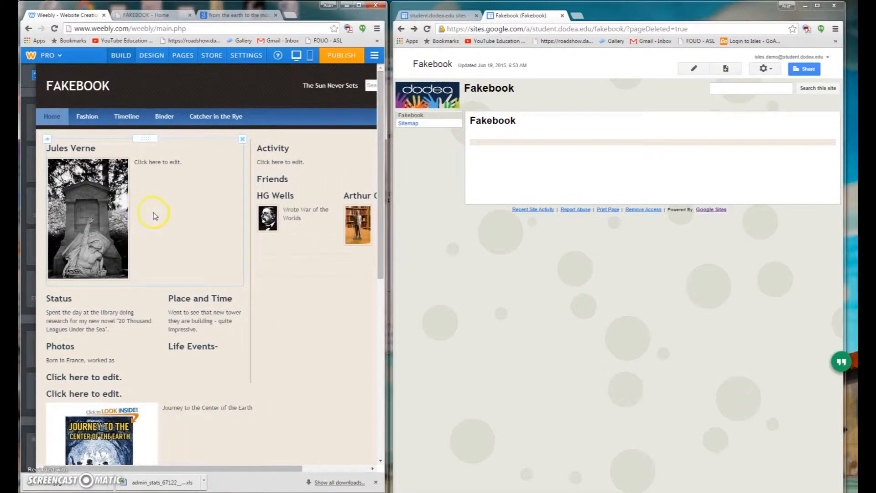
left_click_drag(333, 226, 309, 222)
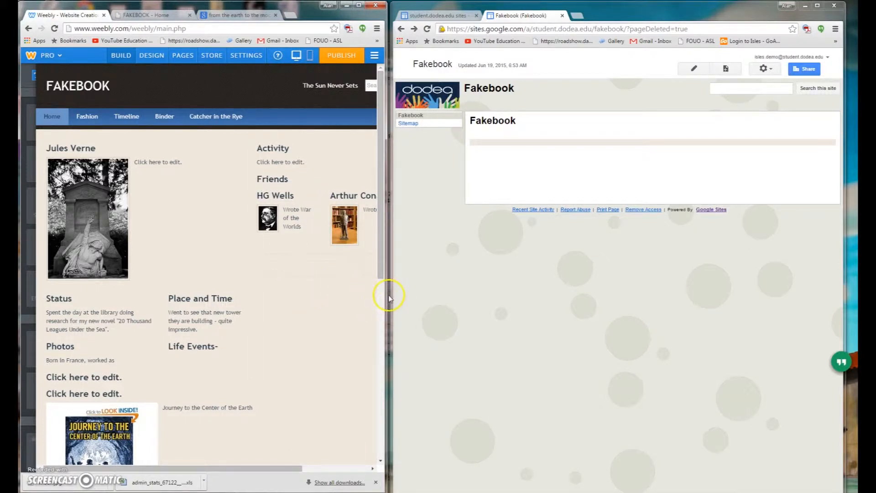
left_click_drag(384, 296, 390, 296)
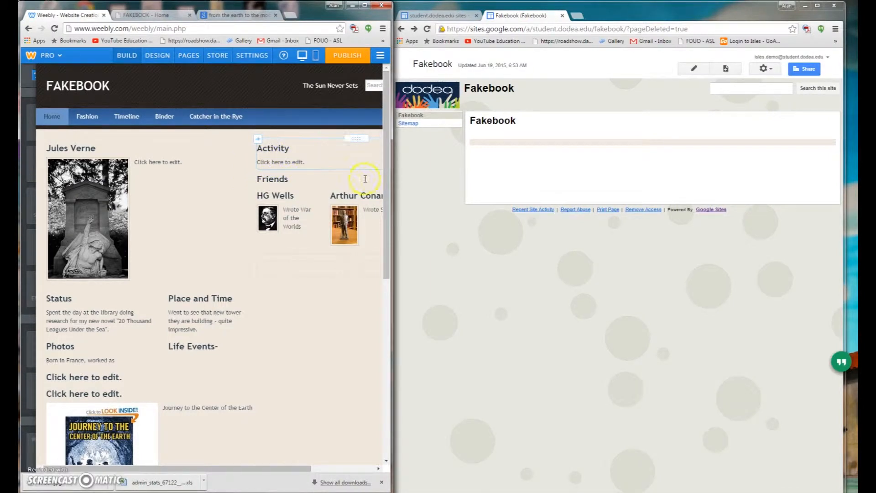
Step: Delete the Activity block above the Friends area
left_click_drag(289, 468, 364, 465)
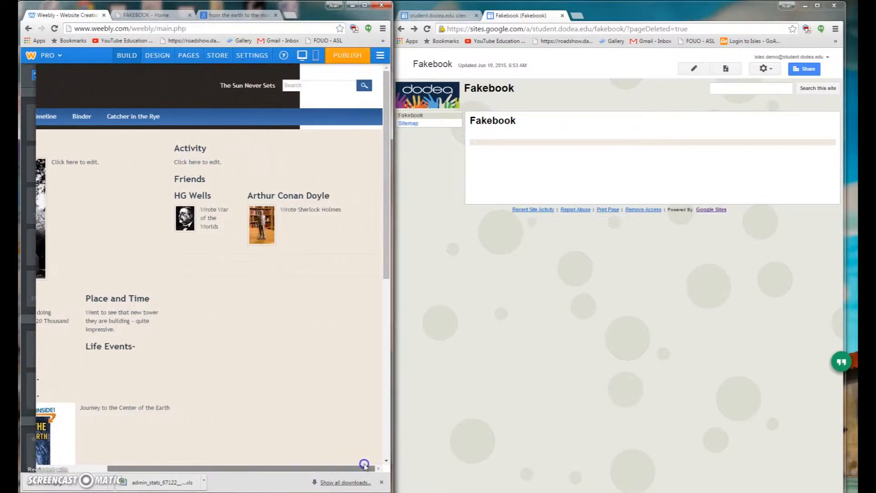
left_click(371, 141)
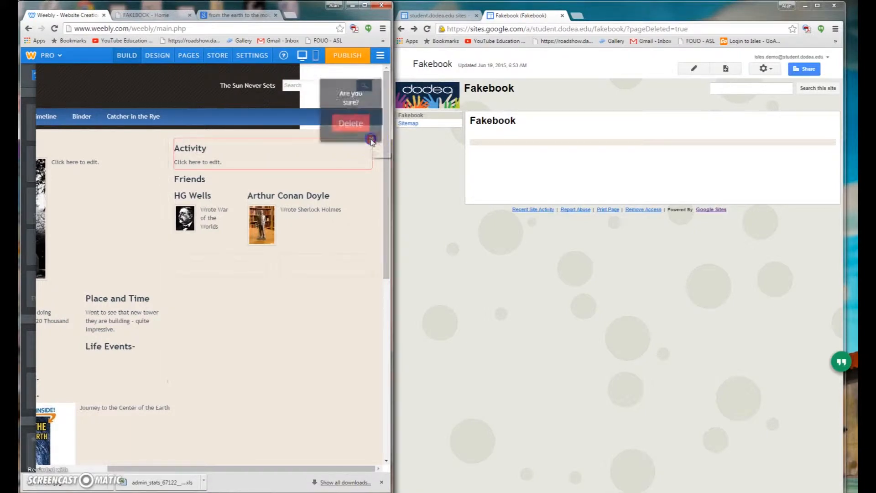
left_click(355, 125)
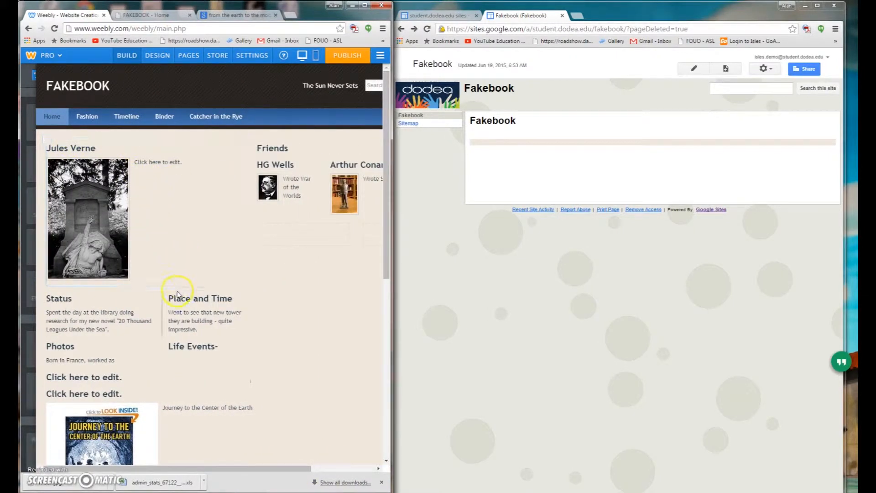
Step: Publish the FAKEBOOK site and open its published home page
scroll(256, 390, "down", 3)
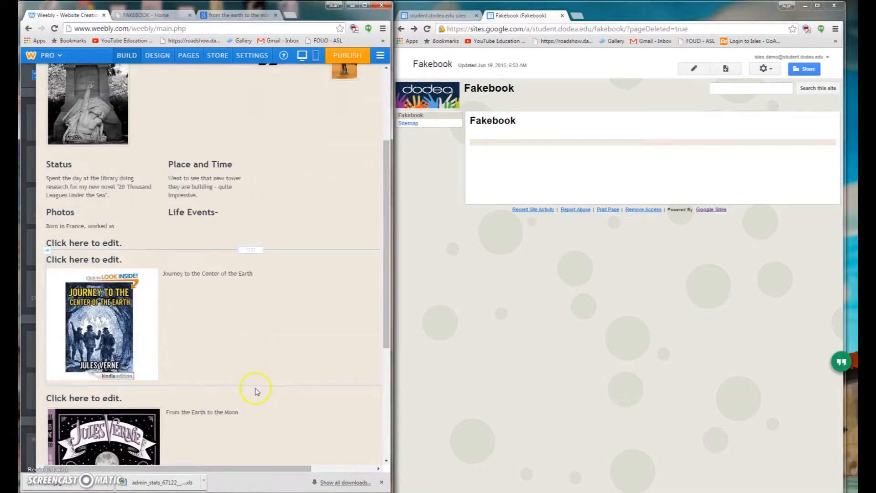
scroll(256, 390, "down", 2)
scroll(256, 388, "up", 5)
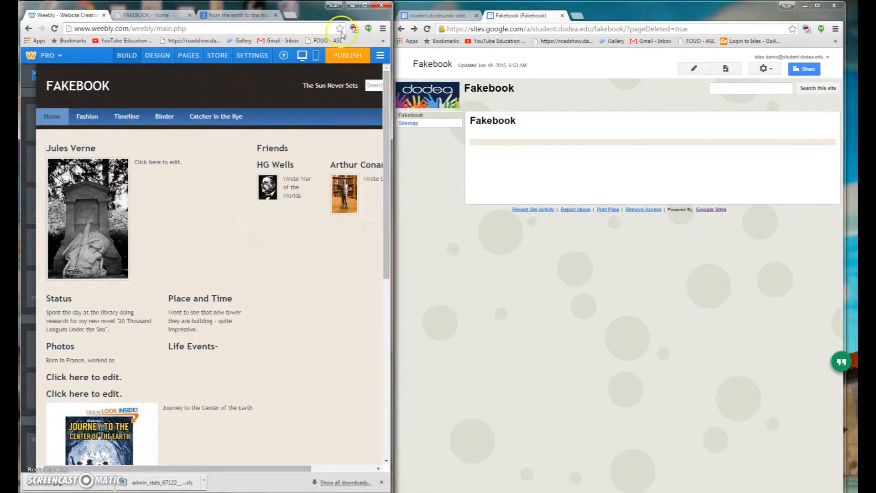
left_click(345, 55)
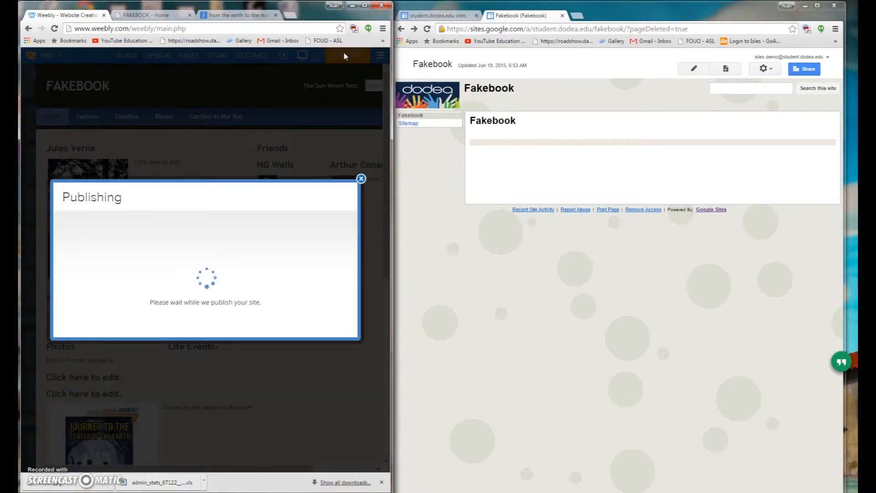
left_click(190, 210)
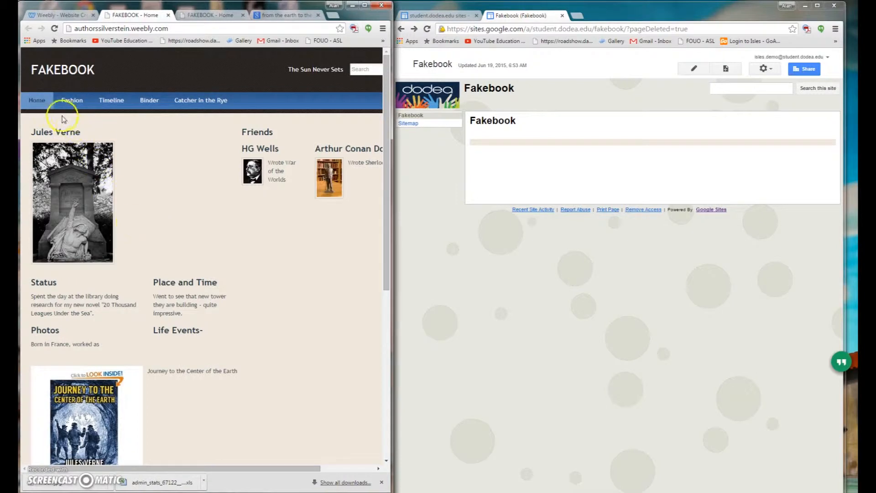
Step: Copy the published page's content from the Jules Verne heading through the "From the Earth to the Moon" text
left_click_drag(31, 125, 277, 411)
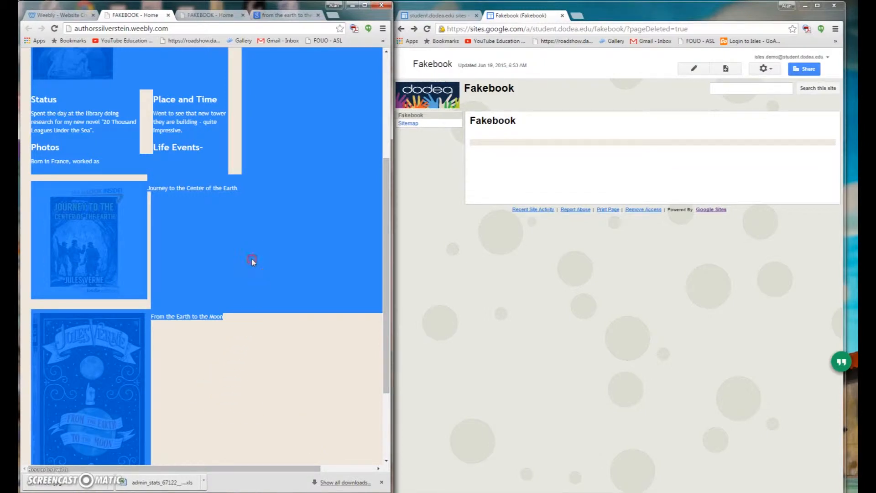
right_click(252, 259)
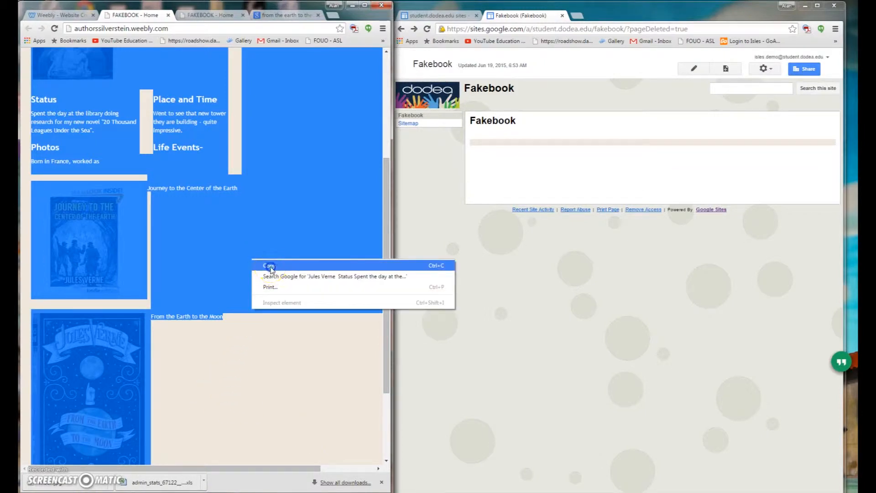
left_click(268, 265)
Step: In Google Sites, open the Fakebook page for editing and paste the copied content with its formatting into the page body
left_click(500, 177)
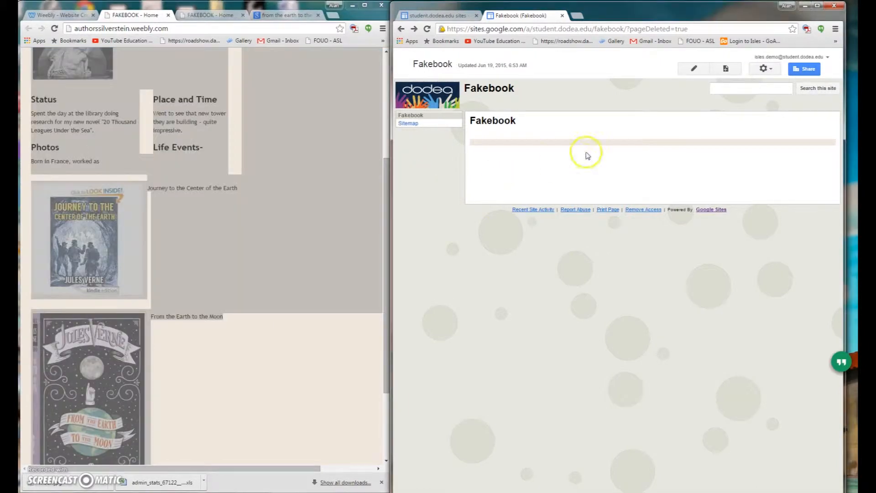
left_click(695, 69)
left_click(548, 184)
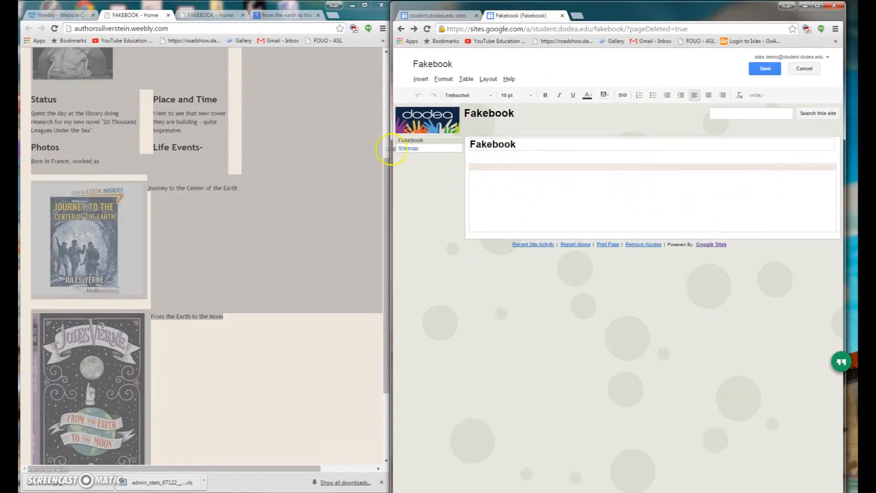
left_click(474, 167)
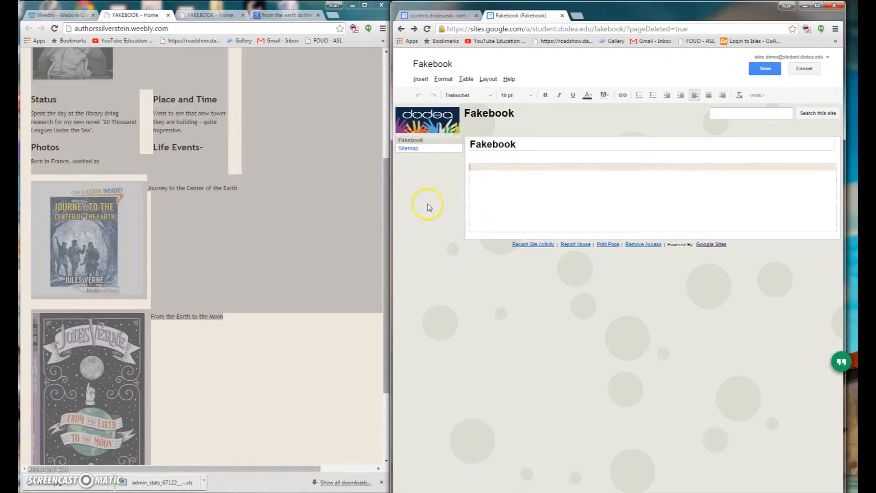
left_click(516, 201)
left_click(512, 191)
left_click(513, 211)
right_click(489, 173)
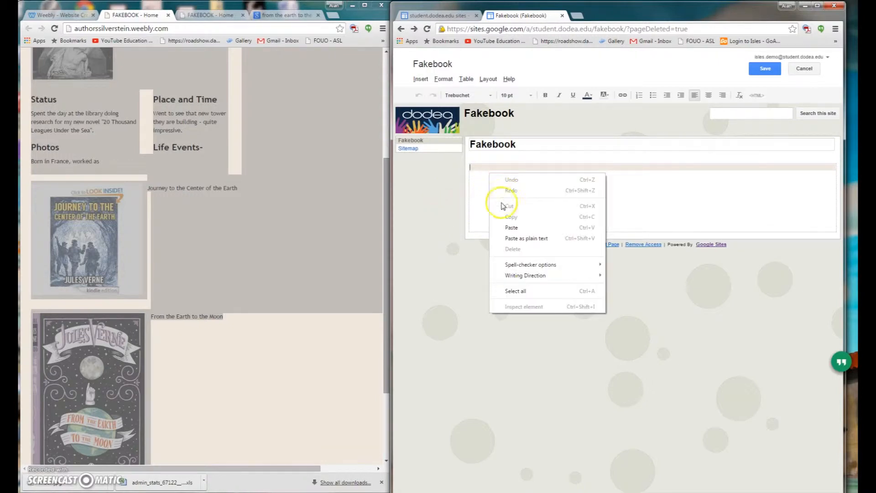
left_click(512, 228)
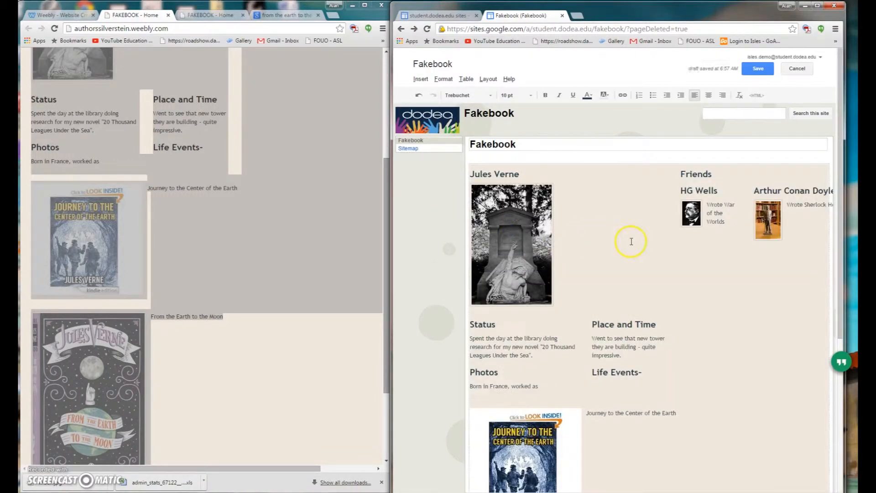
Step: Try centering the Friends heading in its column
scroll(630, 242, "down", 1)
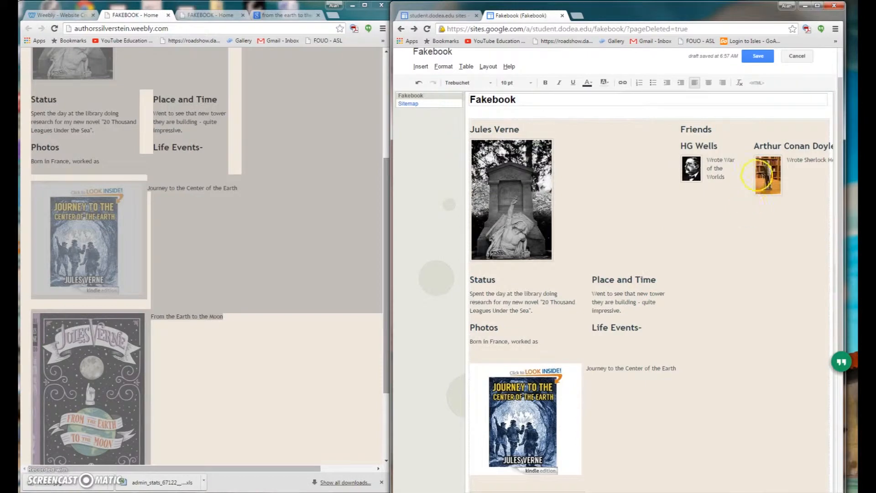
left_click(692, 130)
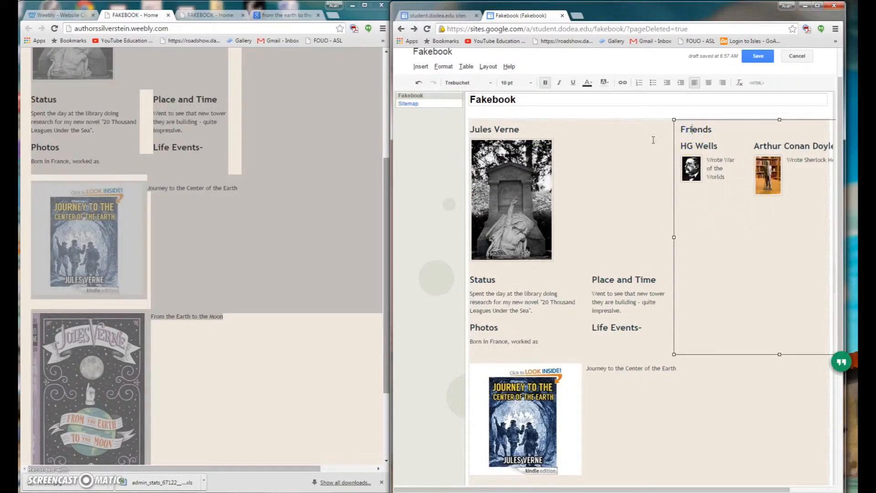
double_click(683, 130)
left_click(708, 82)
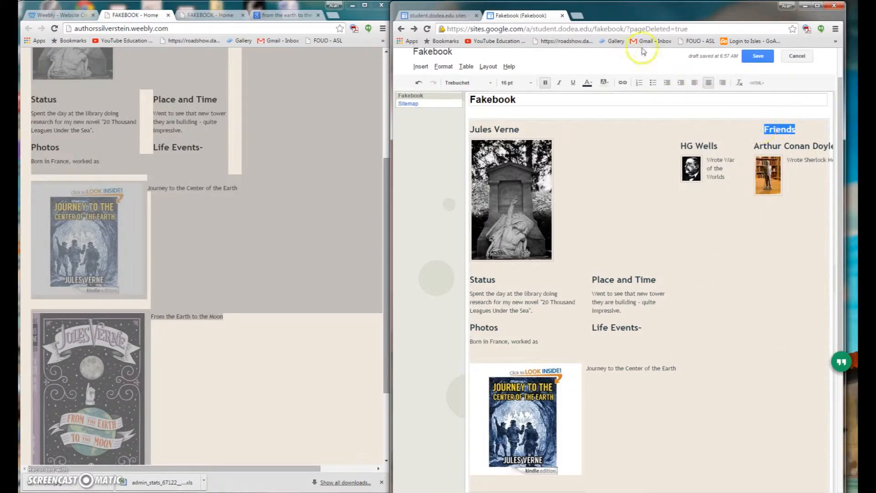
Step: Left-align the Friends heading and indent it with leading spaces toward the middle of its column
left_click(695, 83)
left_click(678, 130)
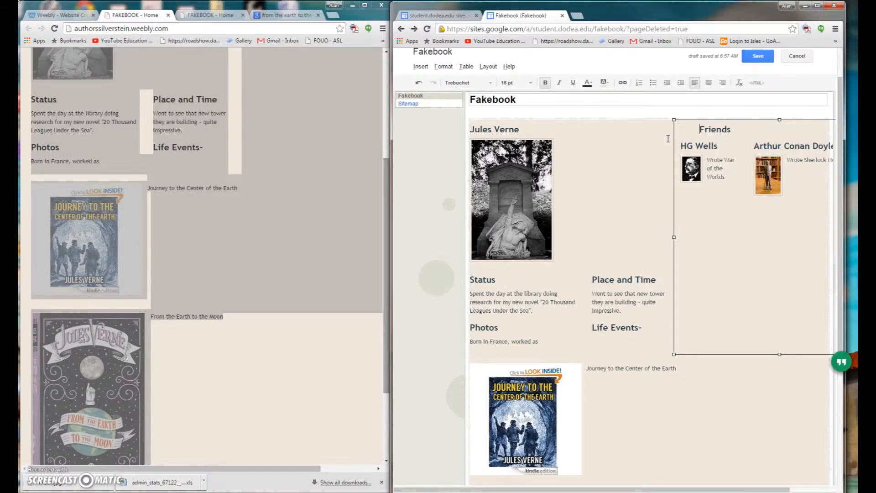
left_click(643, 157)
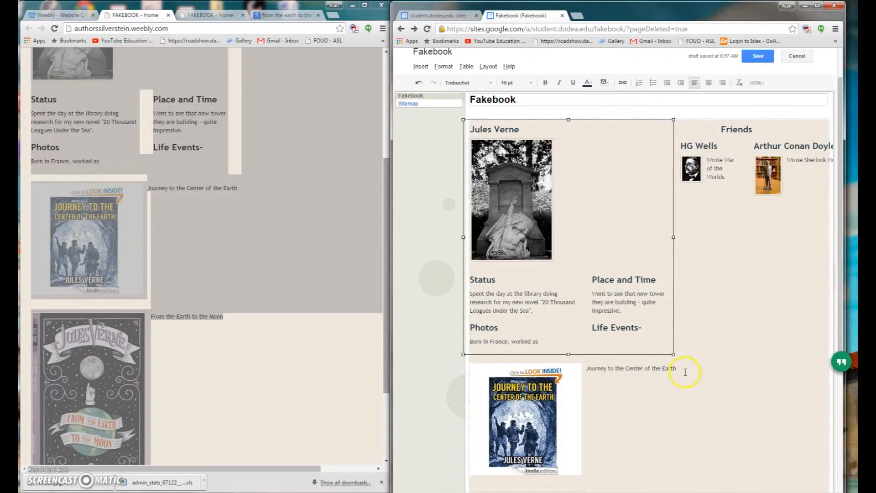
Step: Turn text wrapping off and back on for the Journey to the Center of the Earth cover image
scroll(684, 372, "down", 4)
left_click(530, 220)
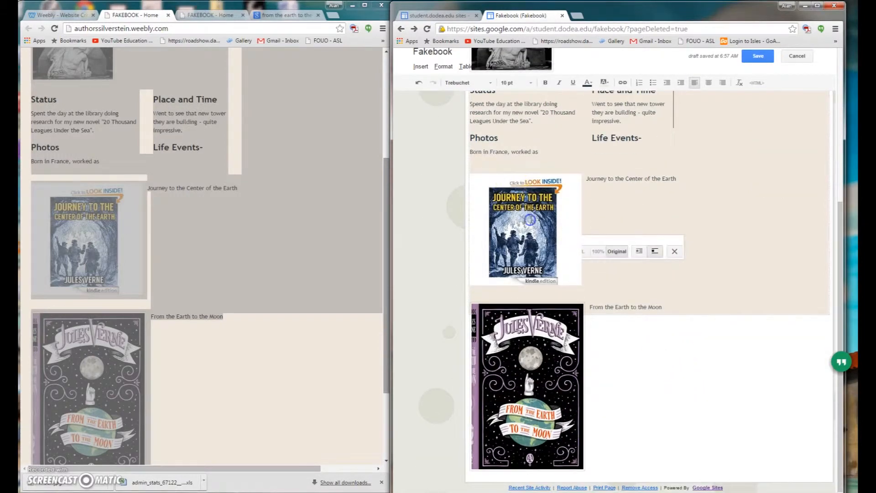
left_click(613, 269)
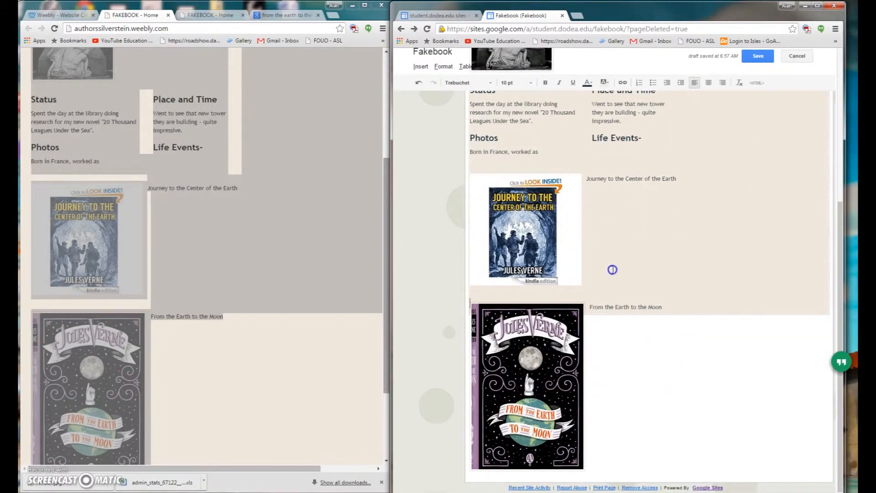
left_click(558, 238)
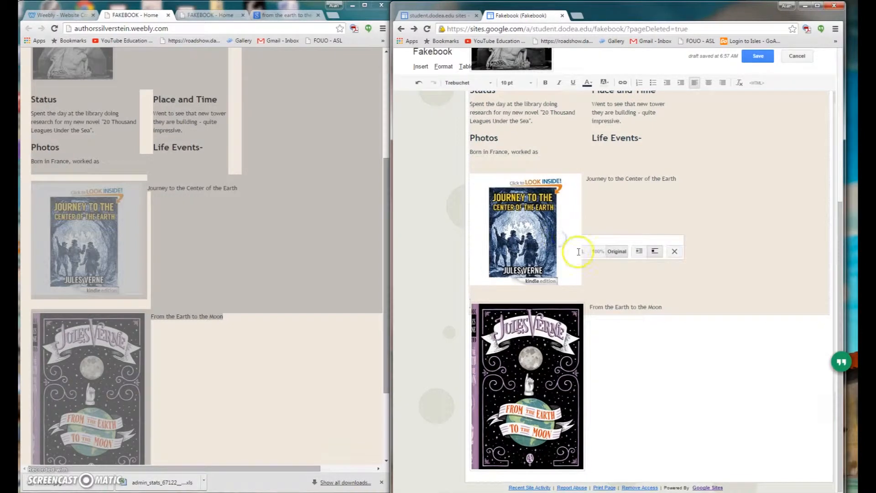
left_click(584, 253)
left_click(546, 239)
left_click(612, 251)
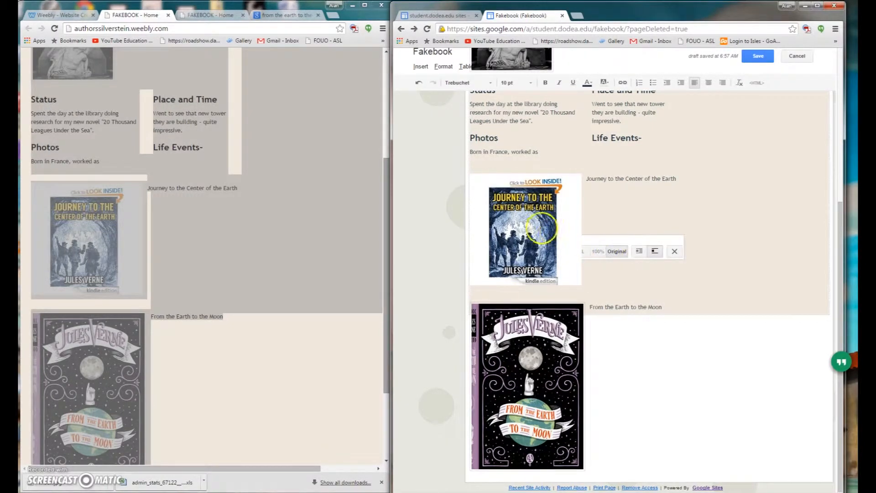
left_click_drag(542, 227, 516, 186)
left_click(518, 187)
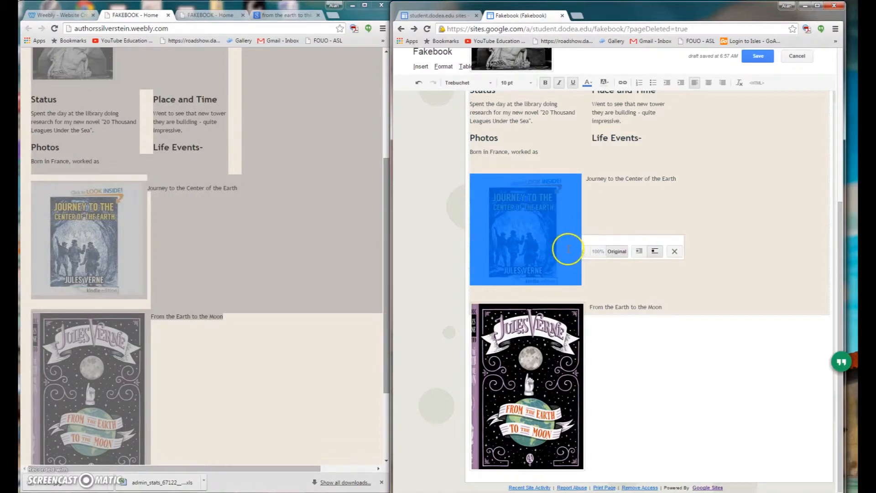
left_click(639, 251)
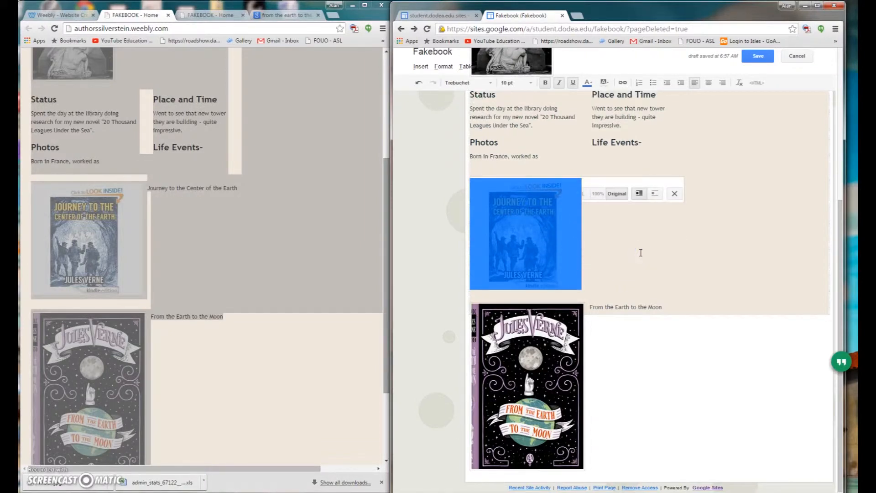
left_click(655, 194)
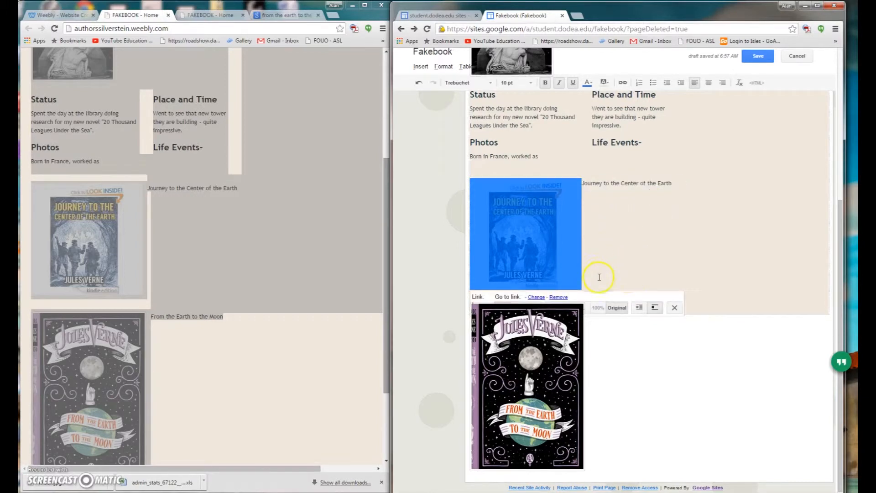
Step: Deselect the From the Earth to the Moon cover image and save the Fakebook page
left_click(559, 355)
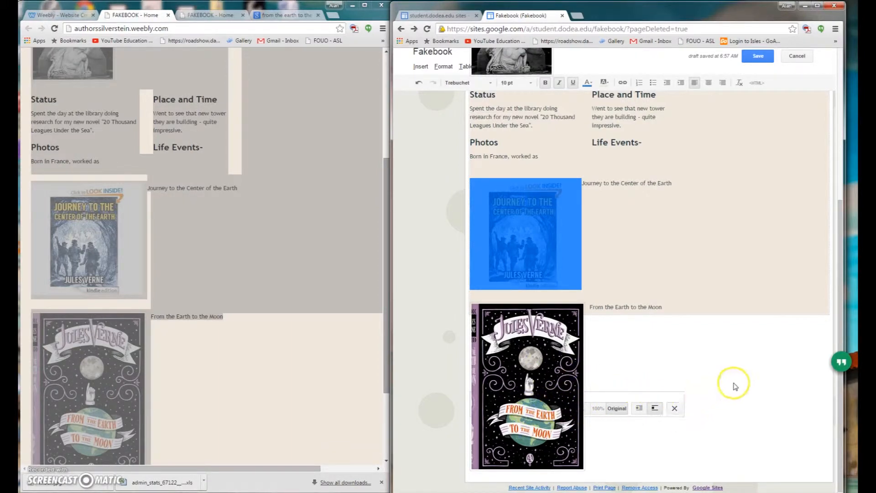
left_click(731, 271)
left_click(753, 57)
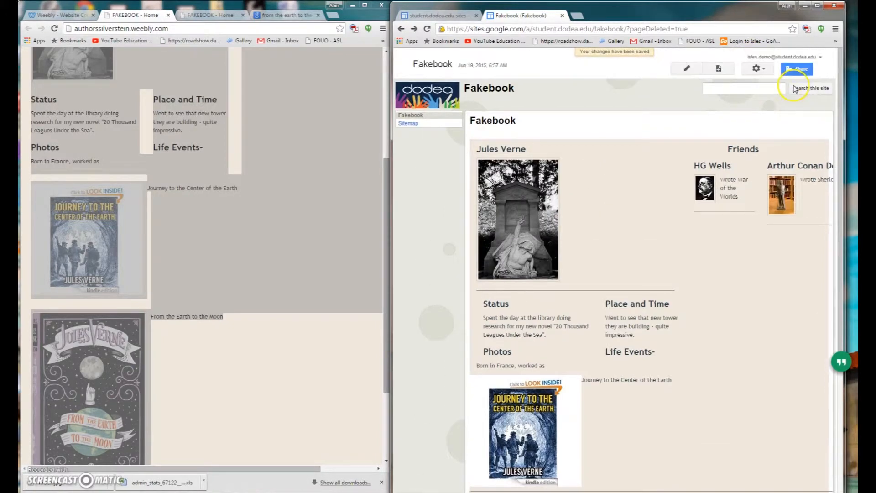
Step: Preview the Fakebook page as a viewer and compare its layout with the published Weebly page
left_click(756, 69)
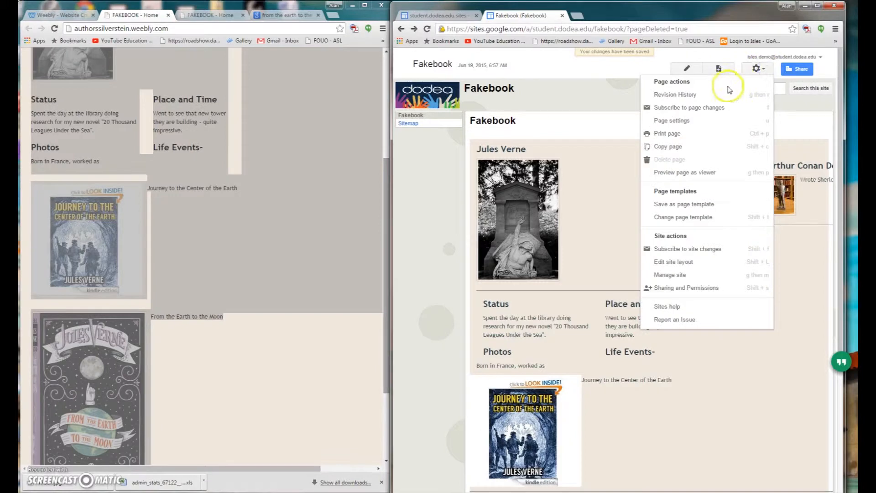
left_click(673, 172)
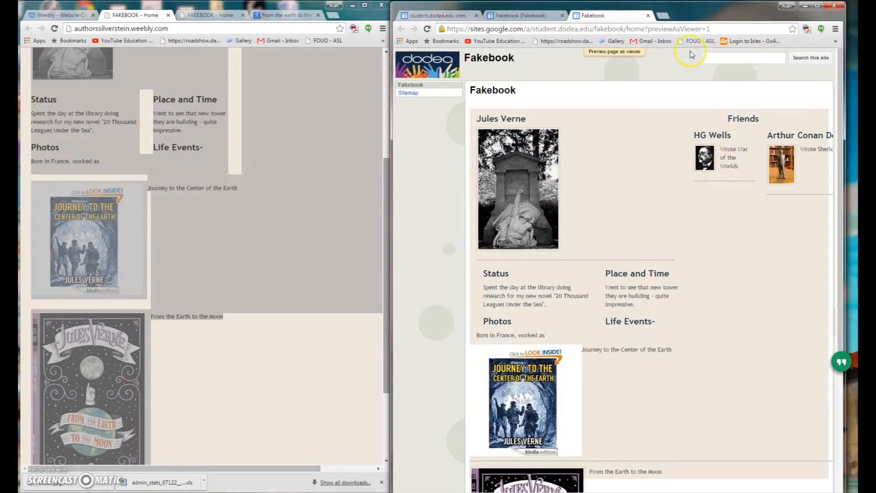
left_click_drag(712, 18, 648, 17)
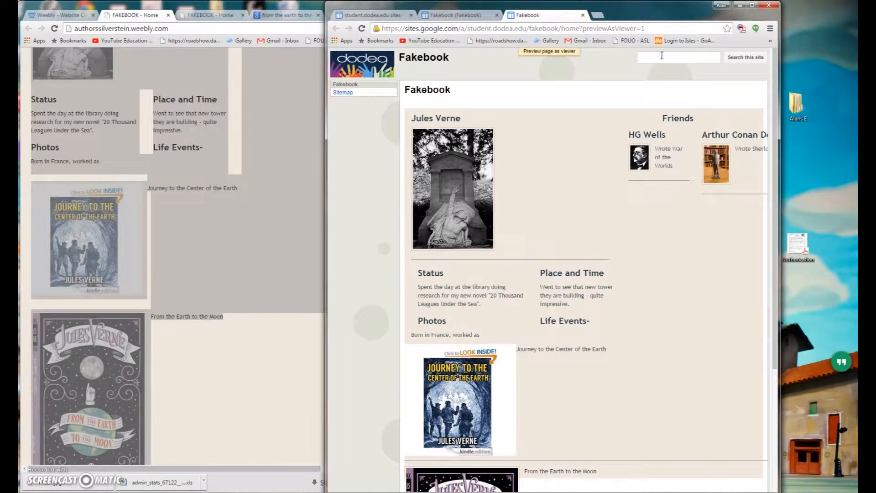
left_click(232, 167)
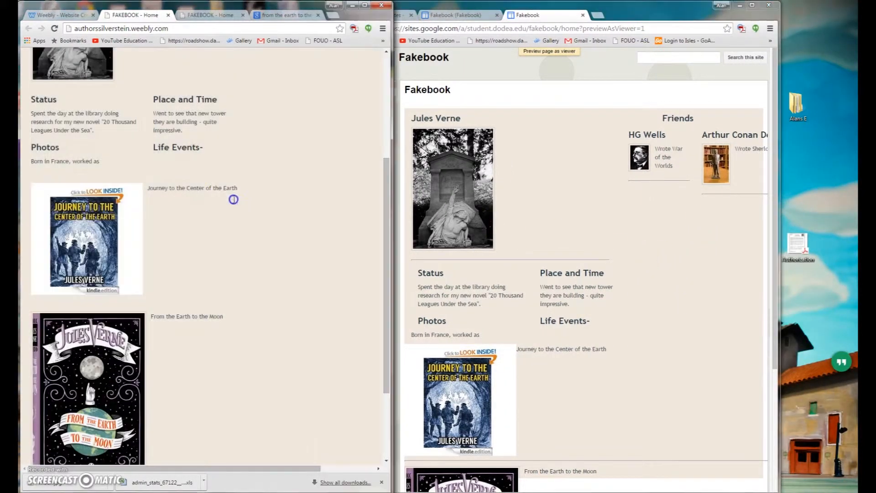
scroll(257, 219, "up", 4)
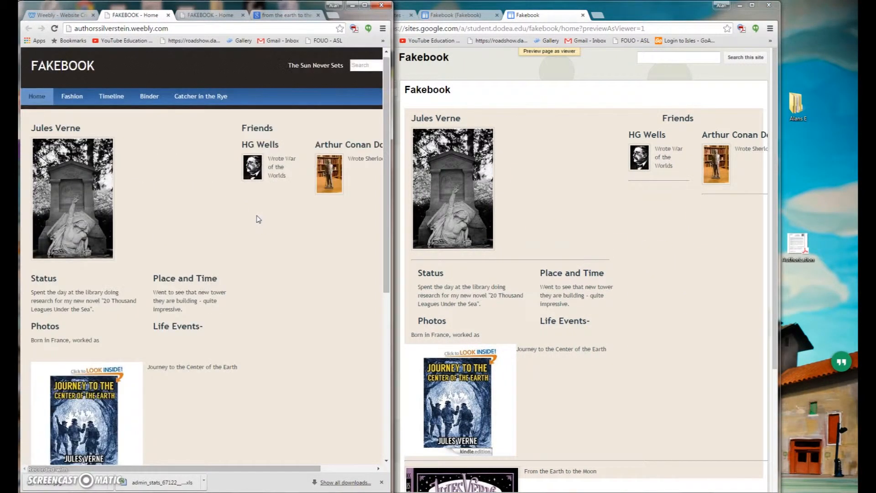
scroll(258, 219, "down", 4)
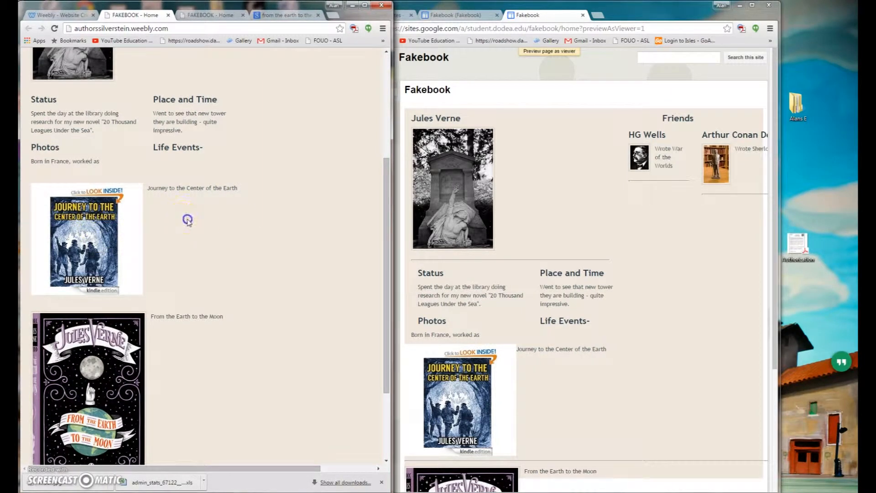
Step: Return to the Weebly editor, dismiss the publishing confirmation and examine the book cover section of the Home page
left_click(76, 15)
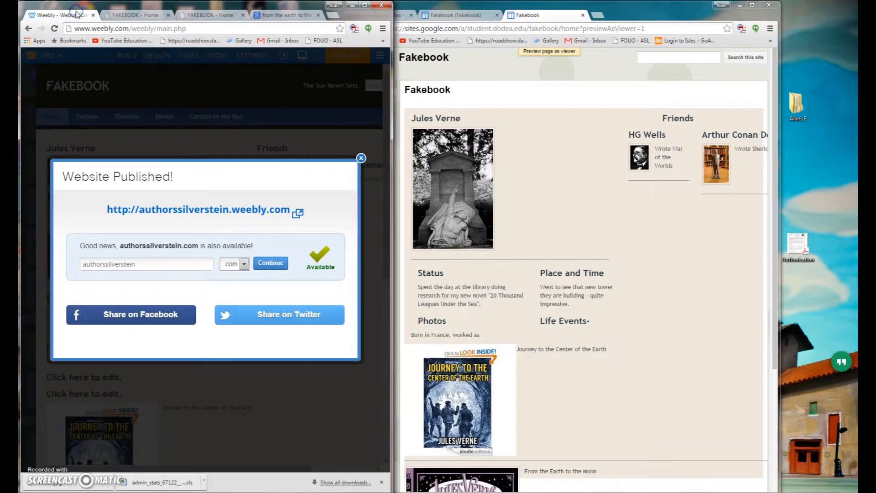
left_click(361, 158)
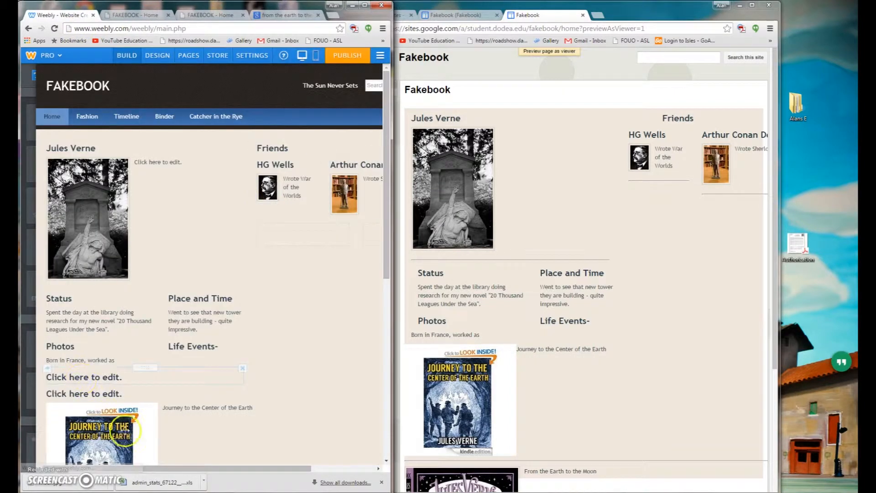
scroll(330, 378, "down", 2)
scroll(213, 362, "down", 2)
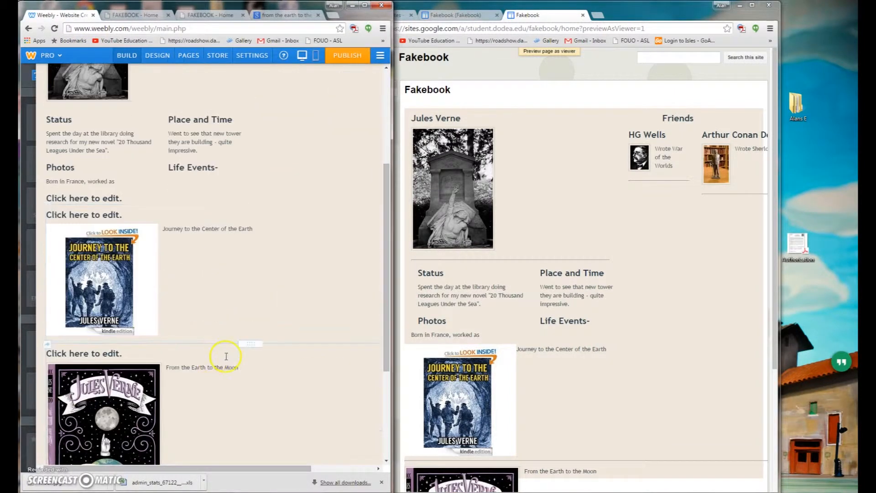
left_click_drag(259, 469, 384, 459)
left_click(220, 324)
left_click(208, 365)
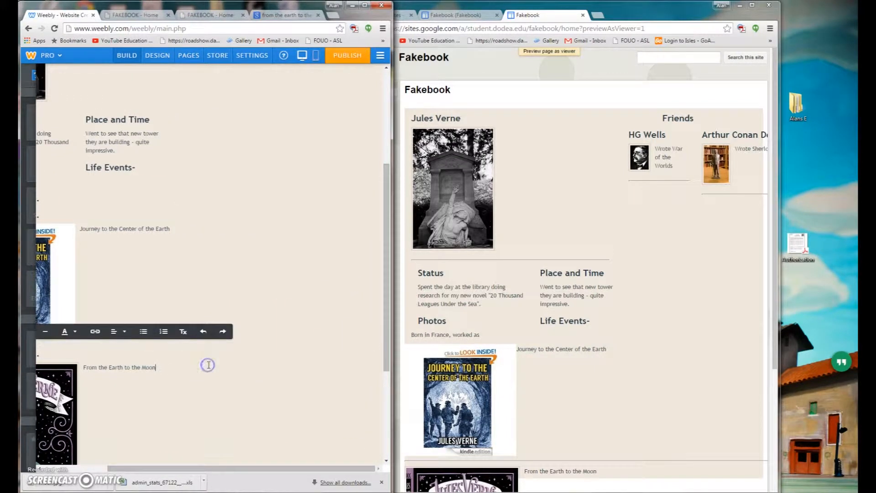
Step: Crop the Journey to the Center of the Earth image to the book cover, removing its white margins and Look Inside banner
scroll(209, 366, "up", 2)
scroll(209, 365, "down", 1)
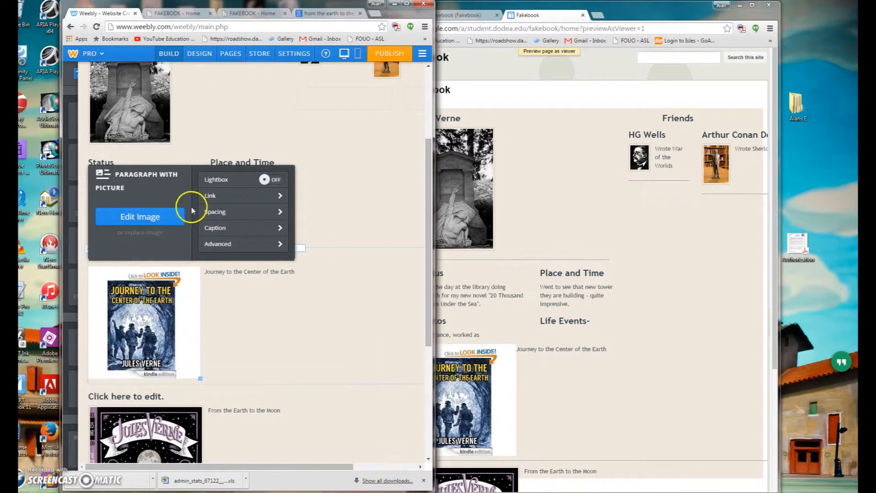
left_click(147, 219)
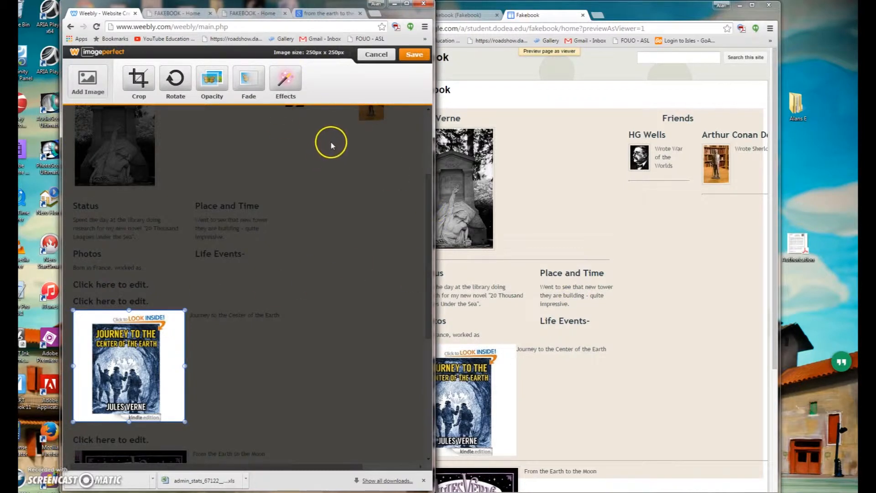
left_click(139, 80)
left_click_drag(82, 319, 92, 327)
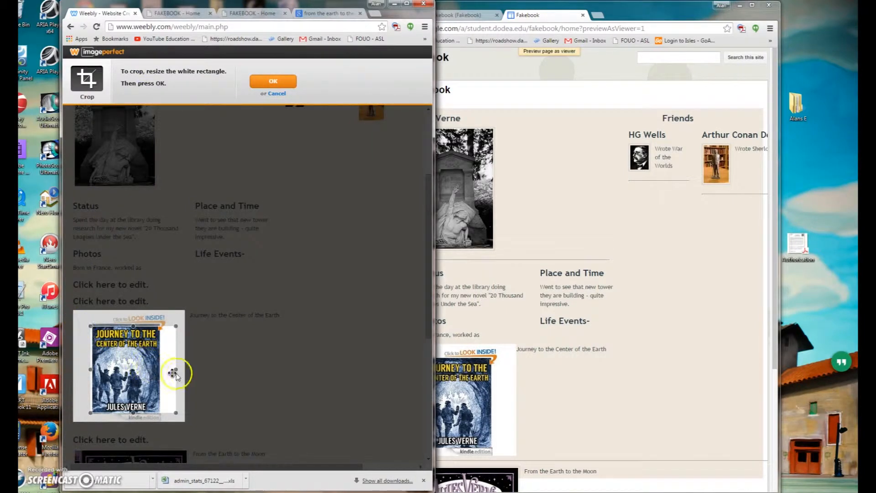
left_click_drag(176, 369, 158, 370)
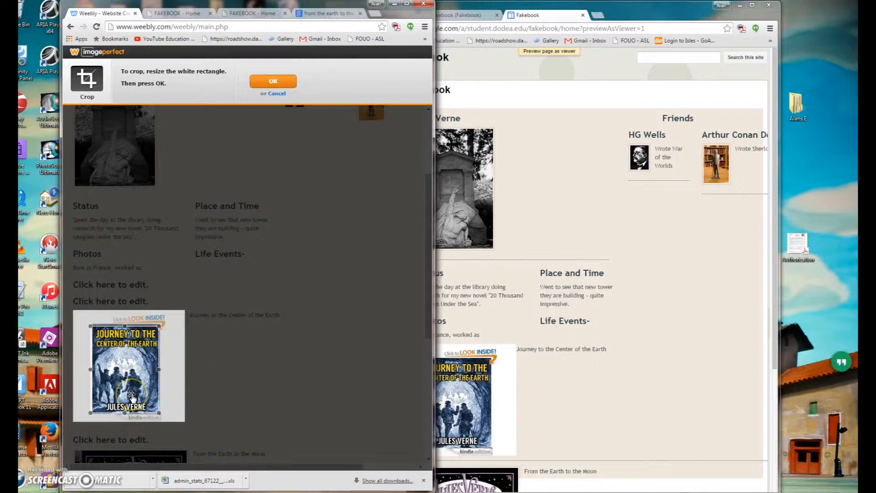
left_click(272, 82)
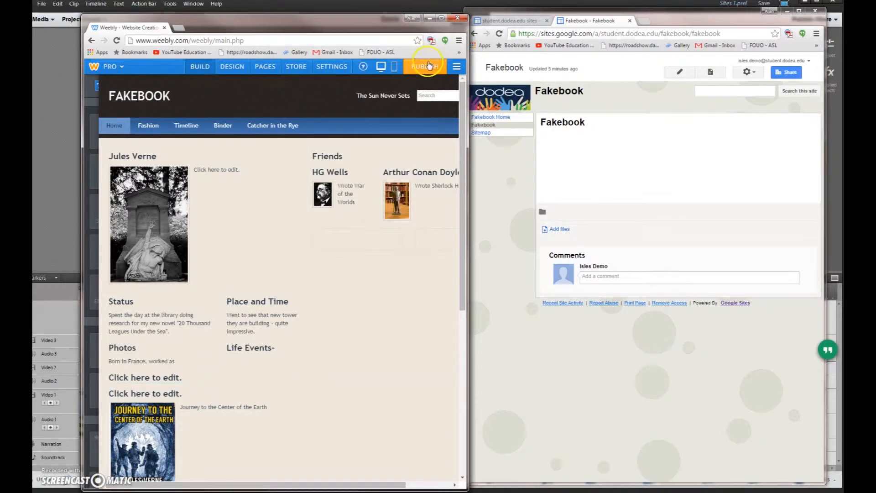
Step: Publish the Weebly site again and open the live FAKEBOOK page
left_click(424, 68)
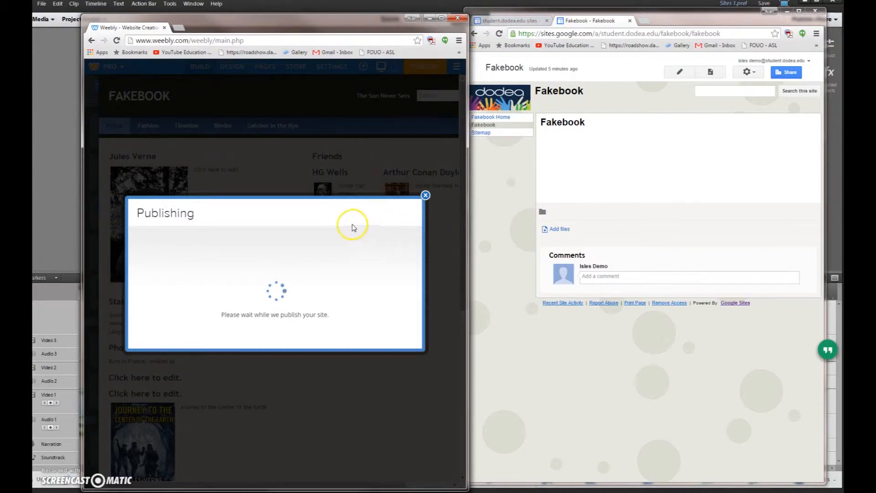
left_click(240, 227)
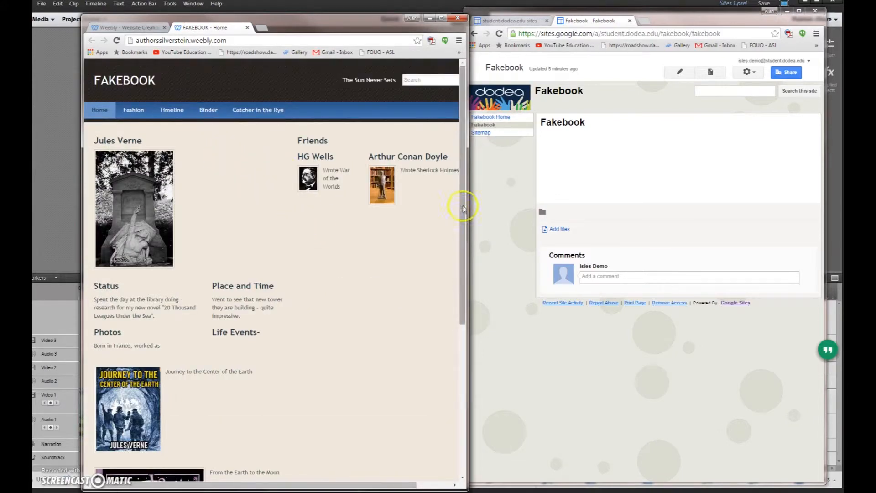
Step: Switch to the Google Sites window and start a new page, entering "New Fakebook Home" in the site search field
left_click(503, 223)
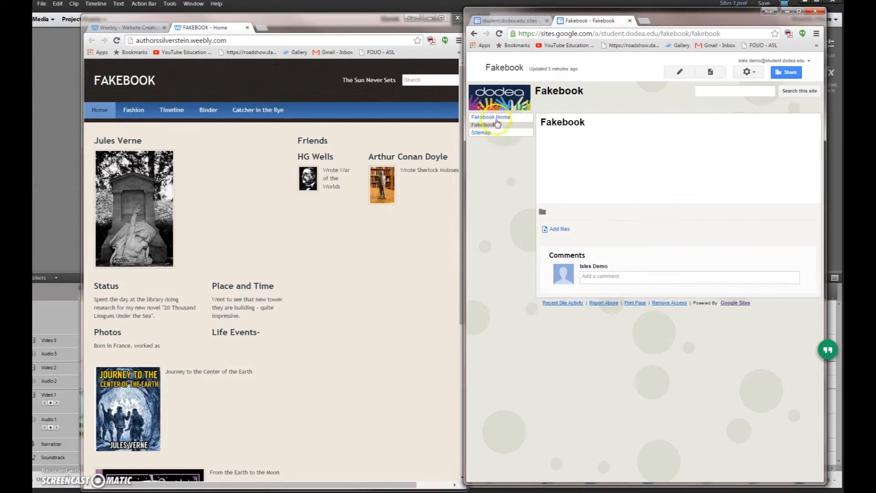
left_click(709, 72)
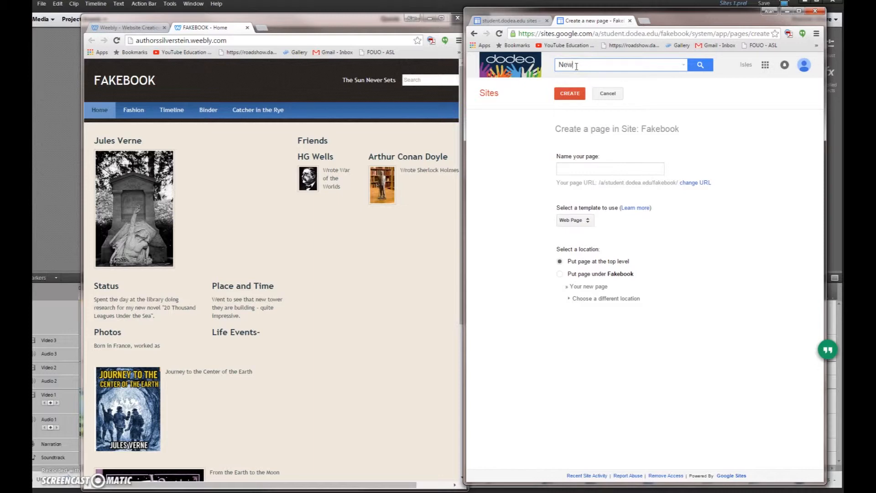
left_click(576, 66)
type("New Fakebook Home")
left_click(571, 93)
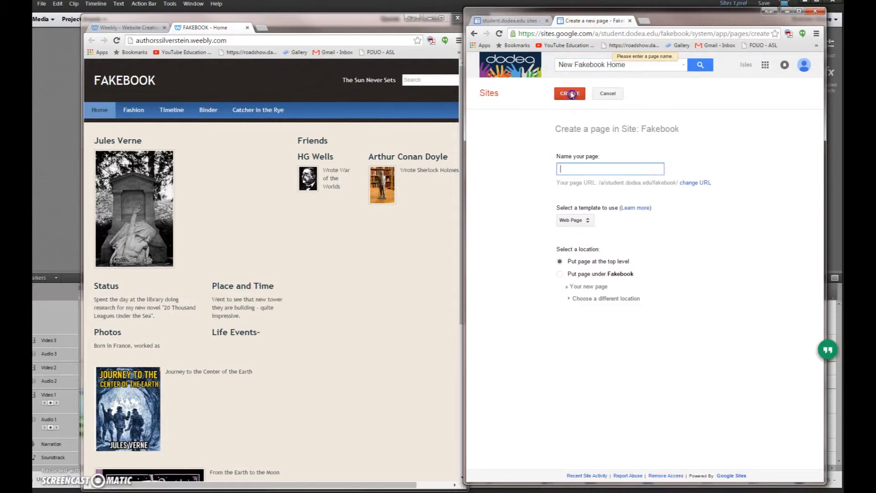
left_click(577, 90)
left_click(578, 91)
left_click(575, 170)
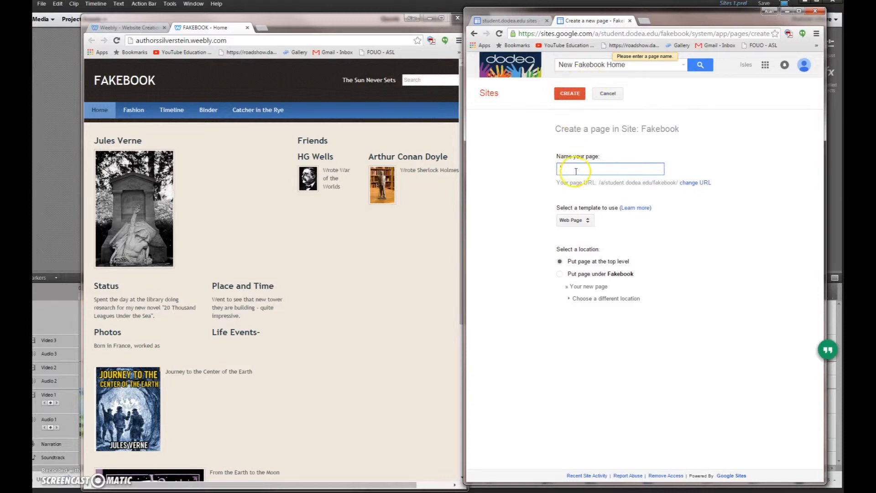
Step: Move the text "New Fakebook Home" from the search field into the page name, create the page at the top level and save it
left_click(634, 65)
left_click_drag(634, 64, 527, 69)
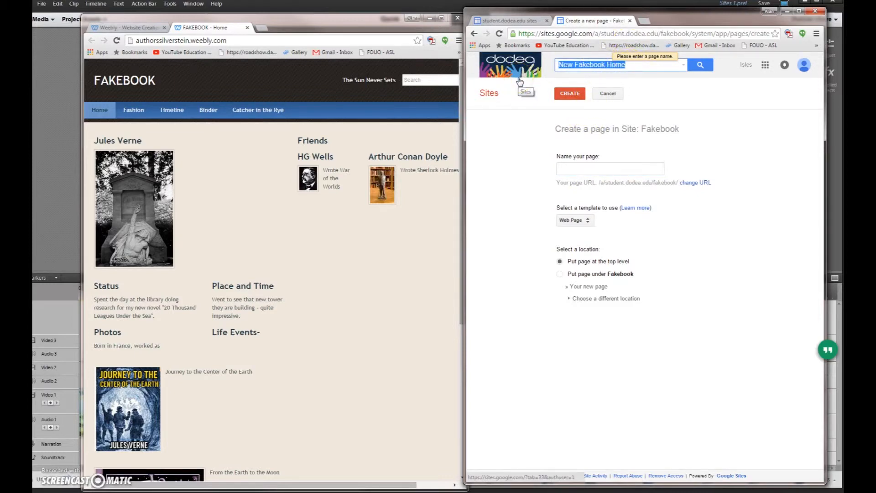
key("ctrl+x")
left_click(571, 170)
key("ctrl+v")
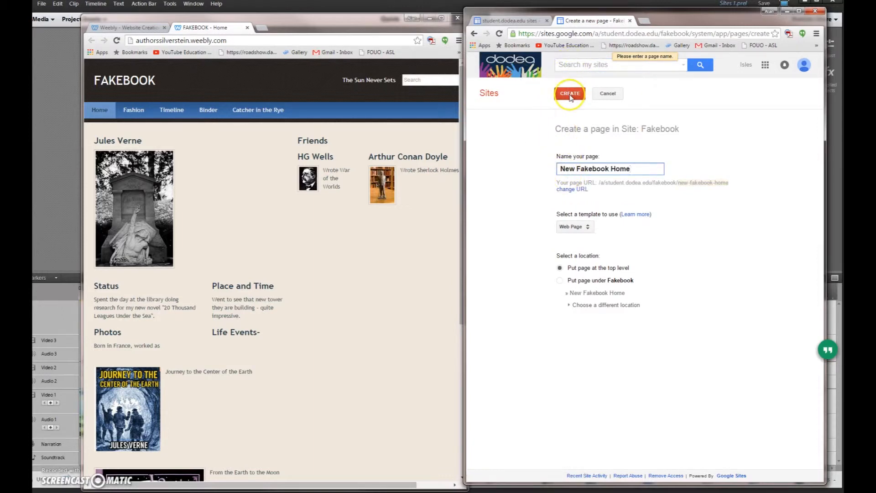
left_click(559, 95)
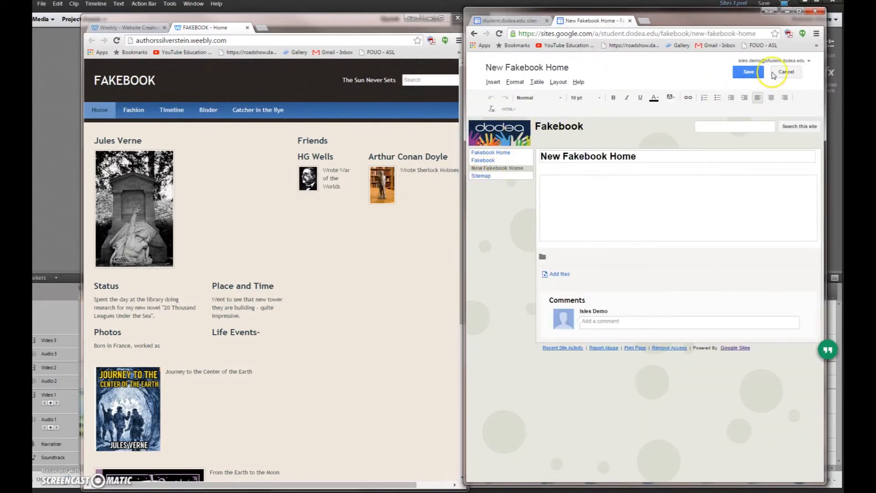
left_click(745, 77)
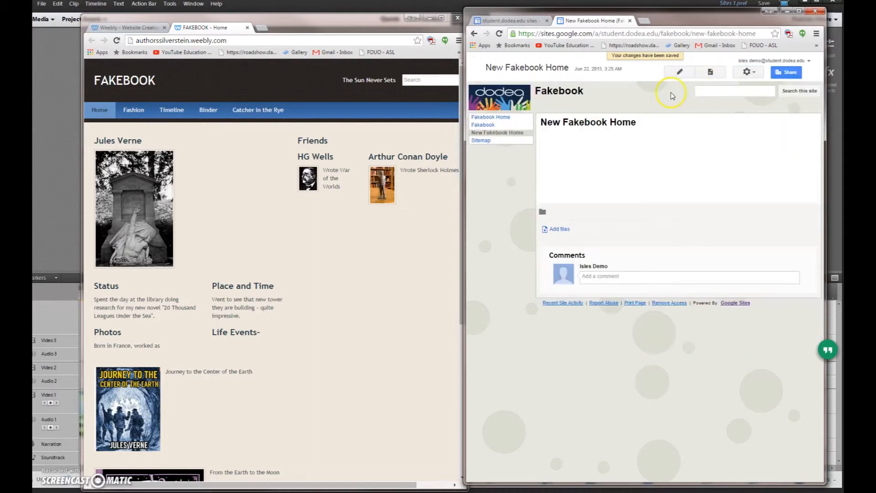
Step: Change the site's landing page to New Fakebook Home in the general site settings and save
left_click(747, 72)
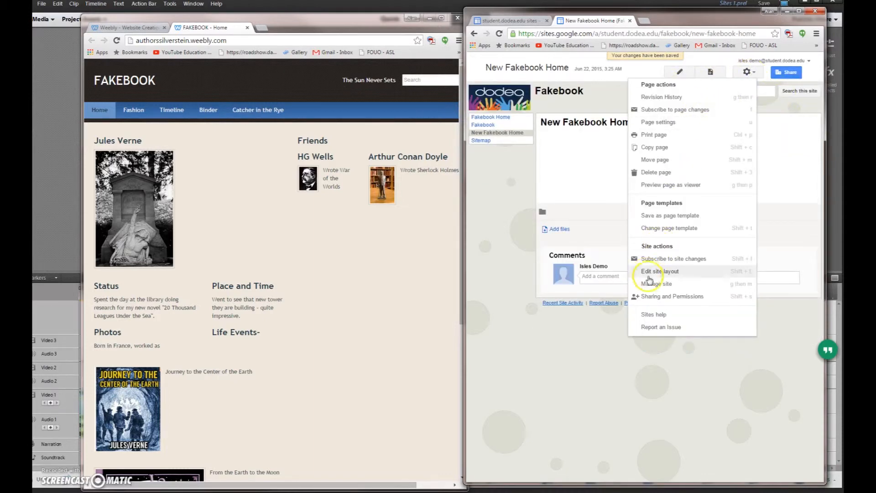
left_click(653, 284)
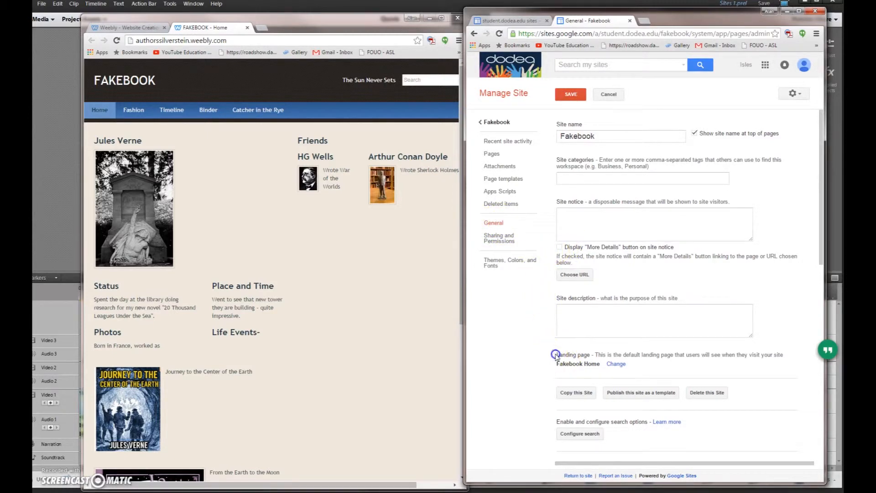
left_click_drag(556, 352, 600, 361)
left_click(618, 365)
left_click(558, 305)
left_click(558, 322)
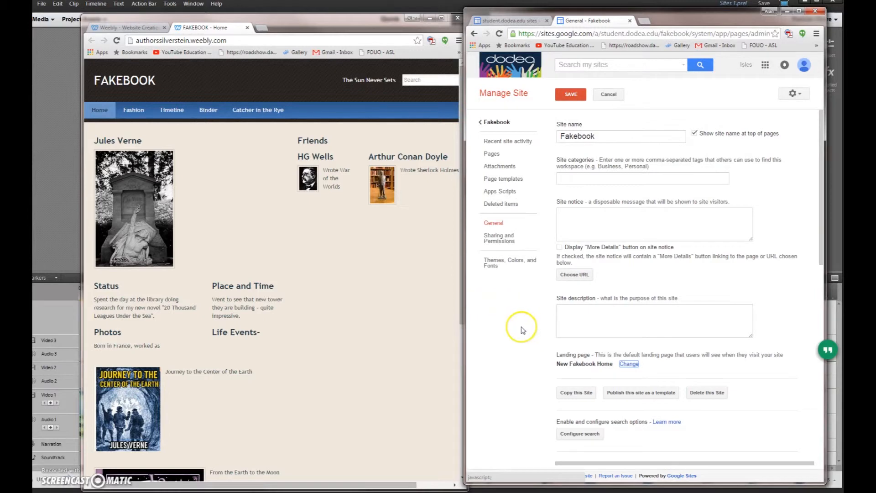
left_click(571, 94)
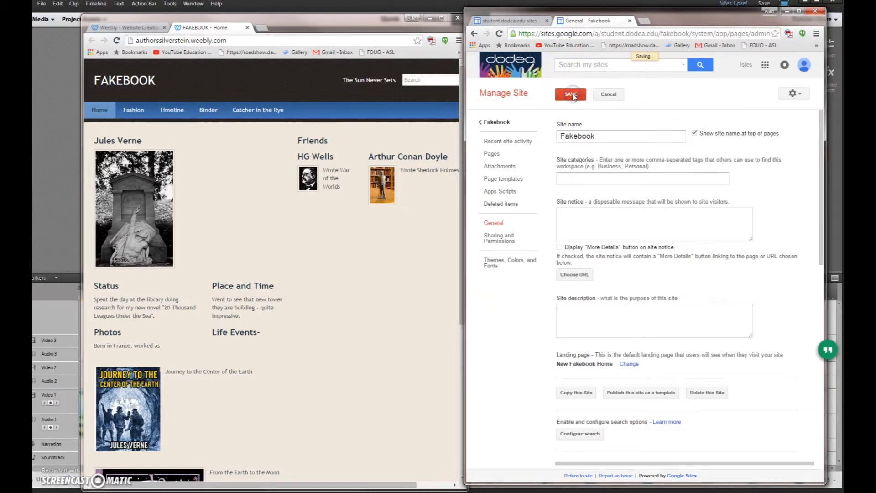
Step: Open the Fakebook page from the site's list of pages and delete it
left_click(495, 155)
left_click(574, 144)
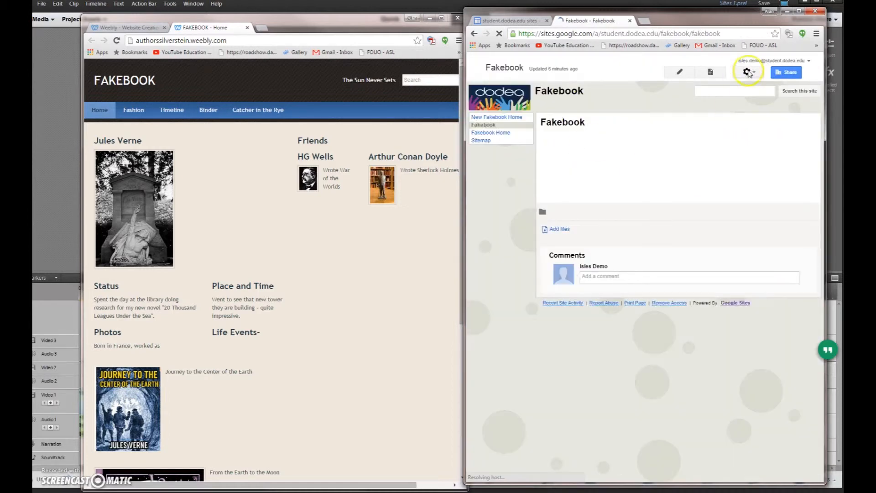
left_click(747, 72)
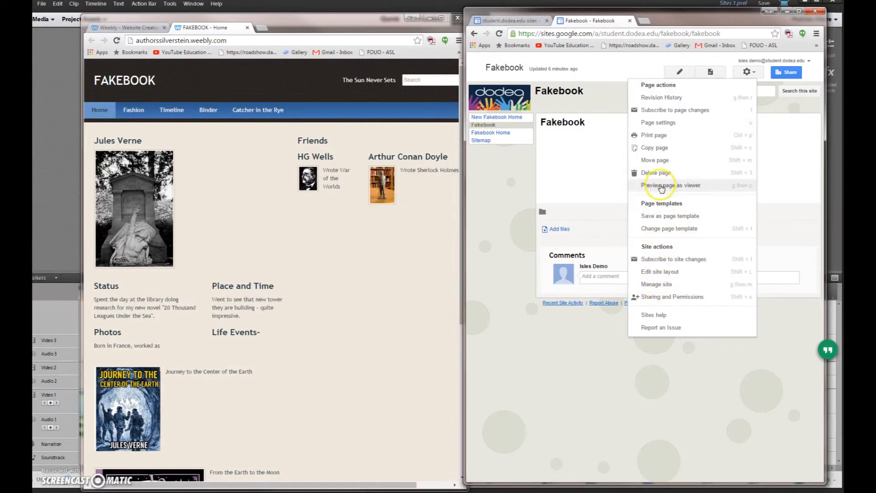
left_click(653, 172)
left_click(558, 301)
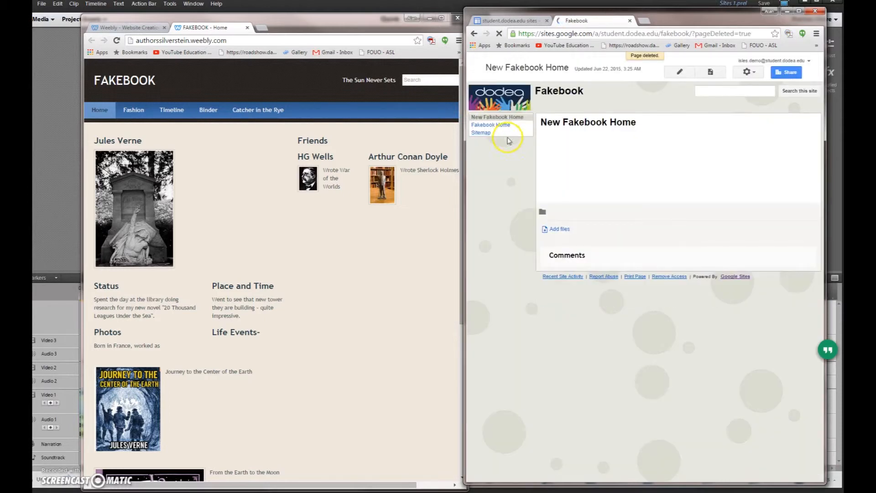
Step: Open the old Fakebook Home page and delete it from the site
left_click(496, 124)
left_click(748, 74)
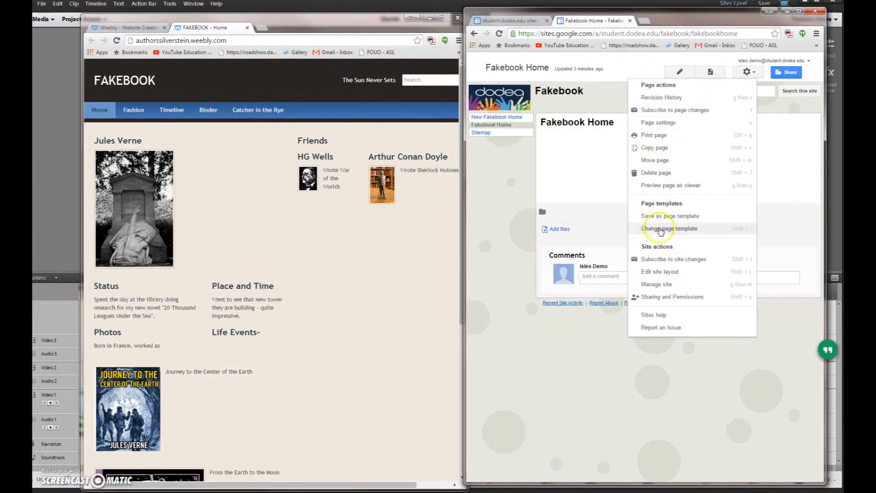
left_click(648, 172)
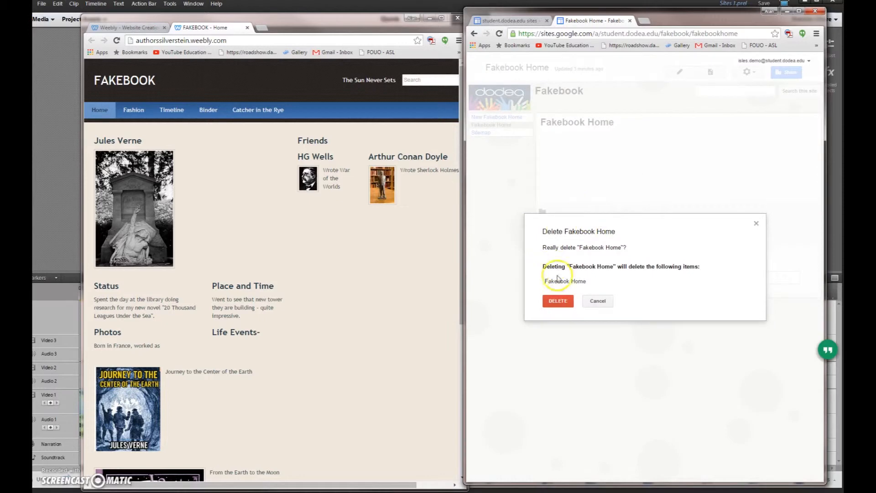
left_click(563, 299)
left_click(550, 279)
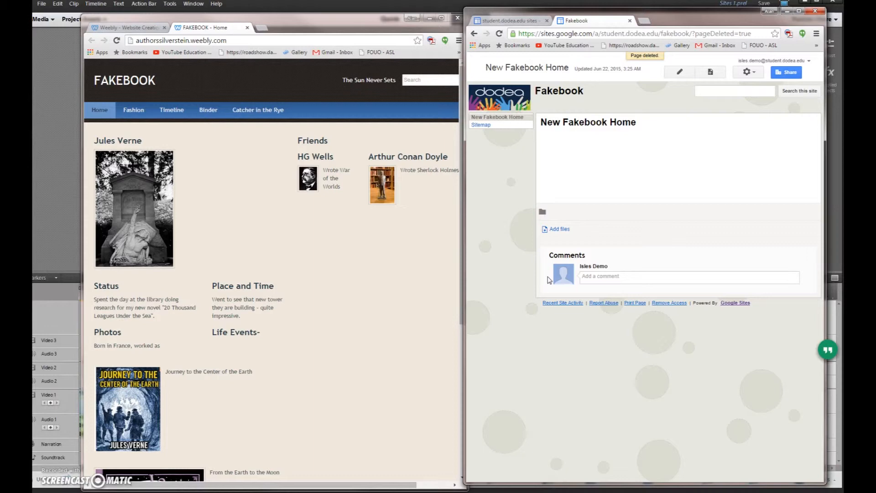
Step: Copy the body content of the Weebly FAKEBOOK home page, from Jules Verne through From the Earth to the Moon
left_click_drag(88, 128, 330, 407)
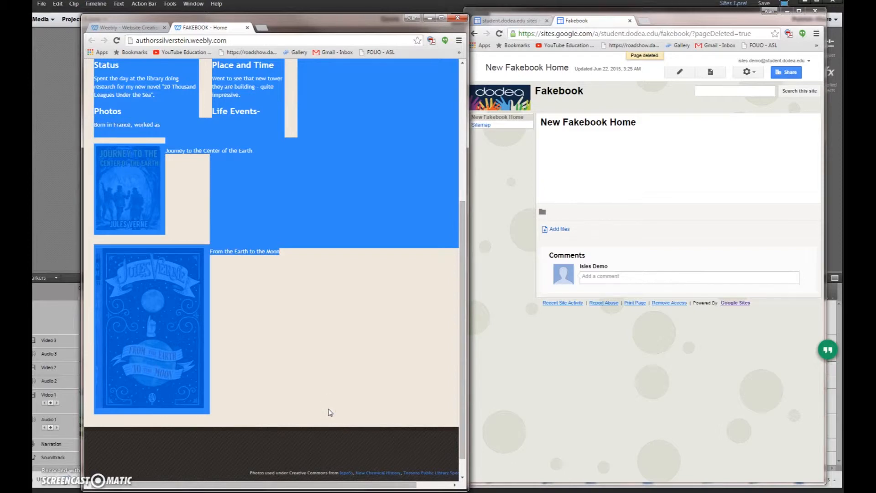
left_click(563, 176)
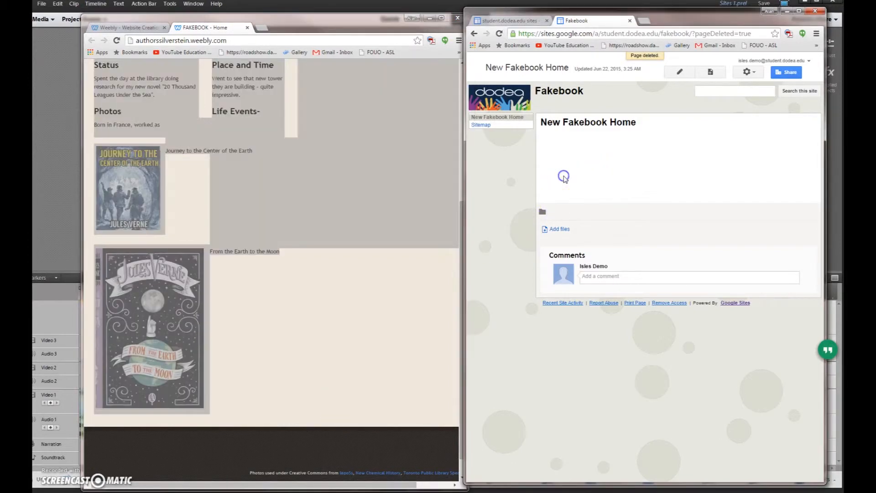
Step: Disallow attachments and comments in the page settings of New Fakebook Home and save
left_click(755, 72)
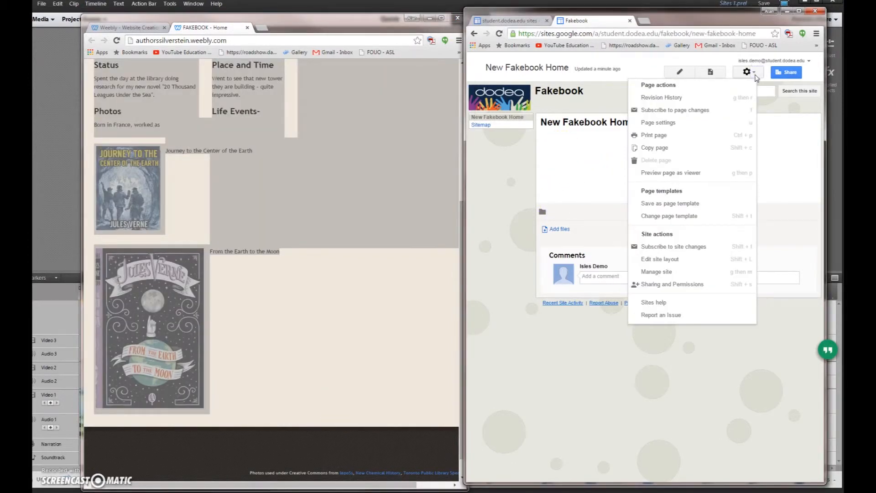
left_click(666, 123)
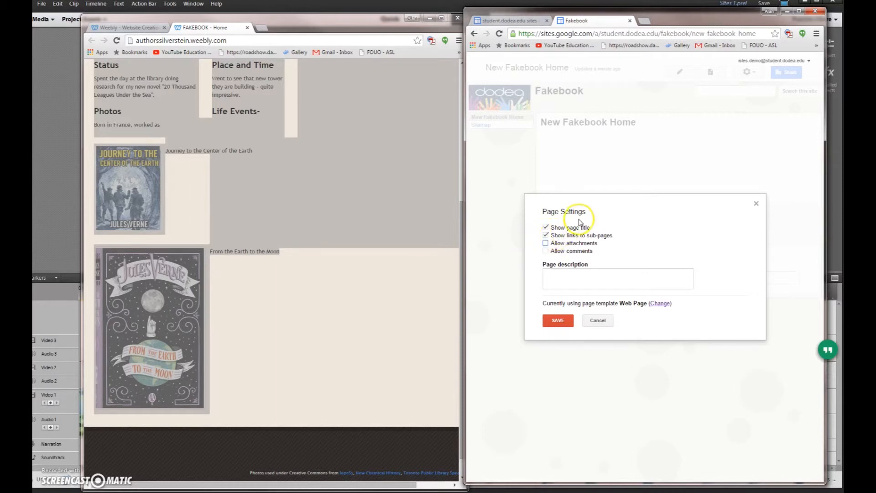
left_click(557, 321)
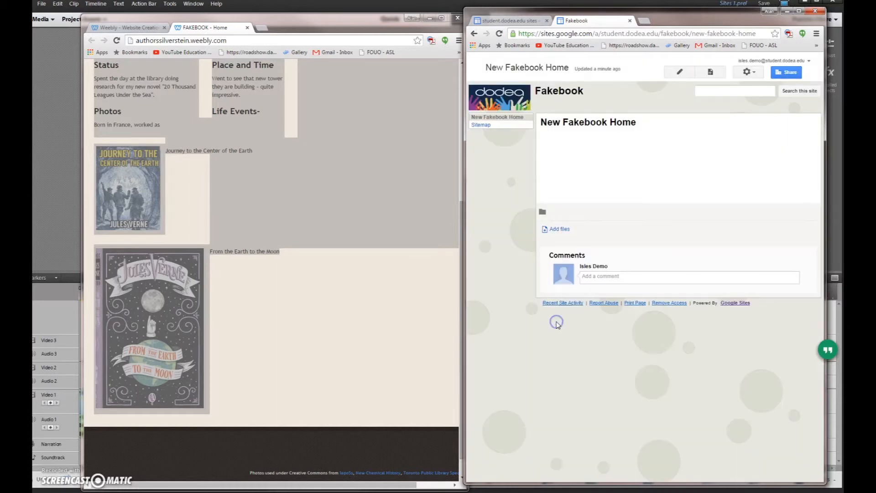
Step: Open New Fakebook Home for editing and paste the copied Weebly content into its body
left_click(687, 74)
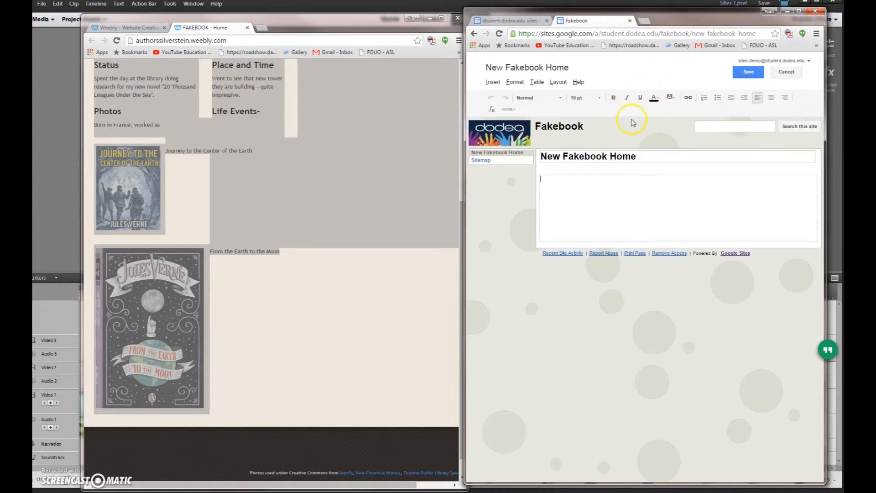
left_click(554, 184)
right_click(551, 182)
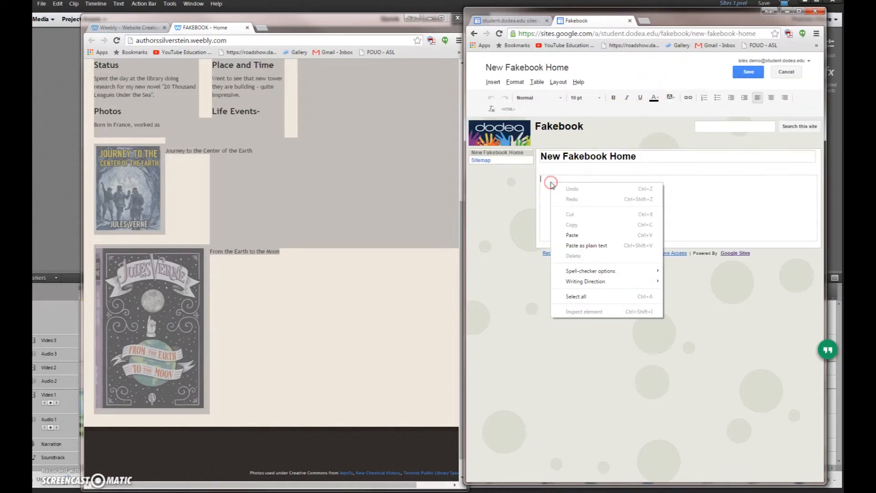
left_click(569, 235)
left_click(685, 258)
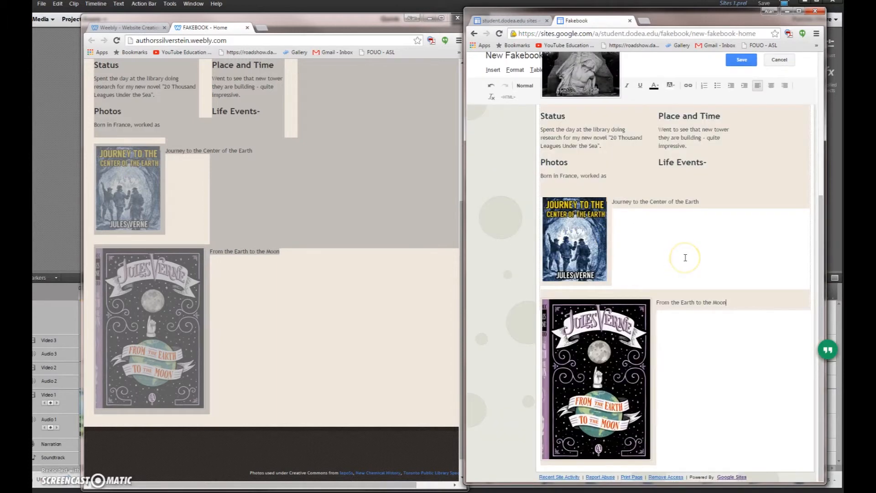
scroll(684, 257, "up", 5)
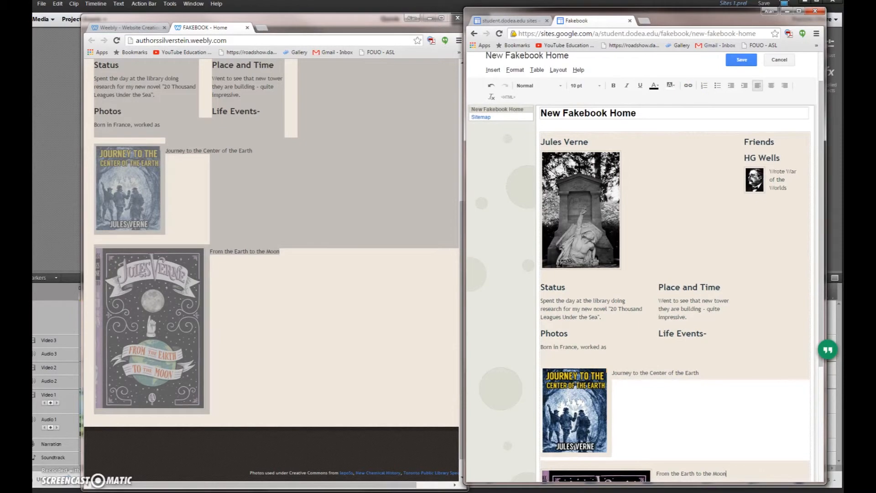
Step: Widen the Google Sites window to check the pasted columns, and save New Fakebook Home
left_click_drag(707, 15, 500, 13)
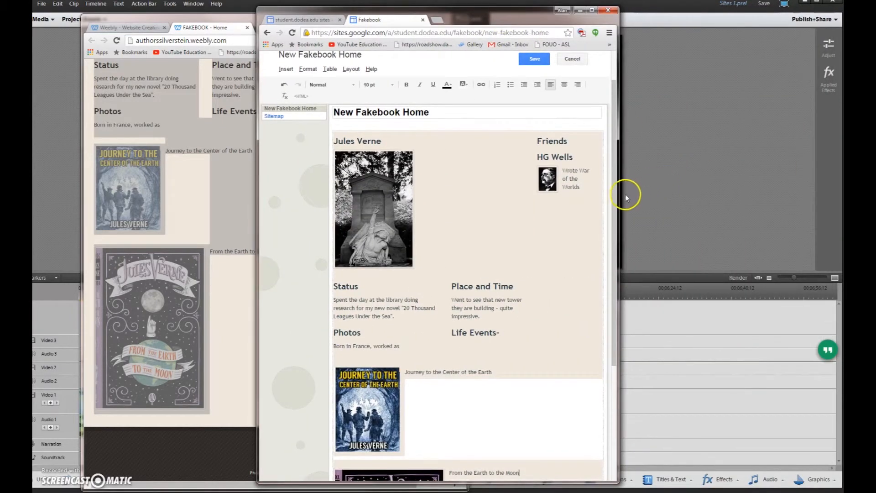
left_click_drag(619, 196, 740, 177)
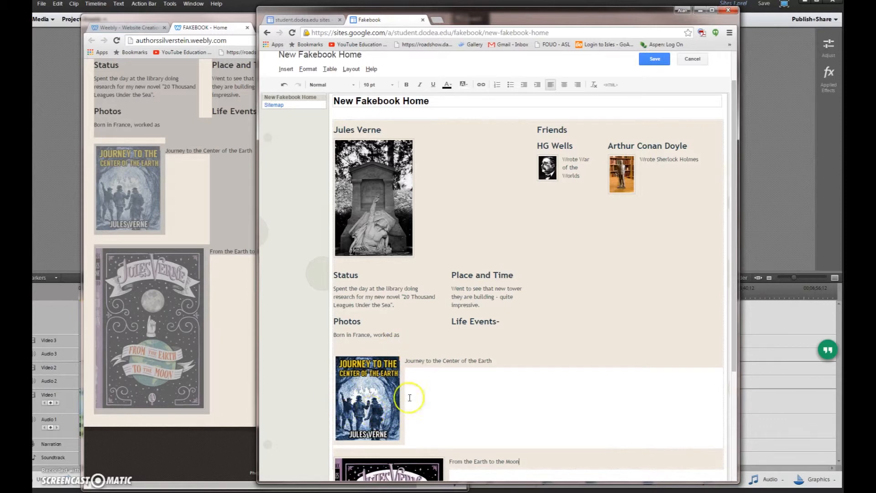
left_click(602, 272)
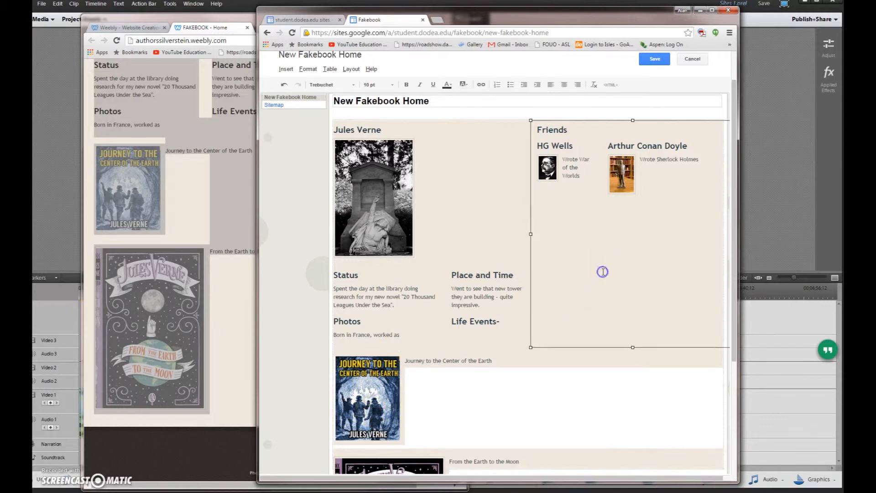
left_click(471, 173)
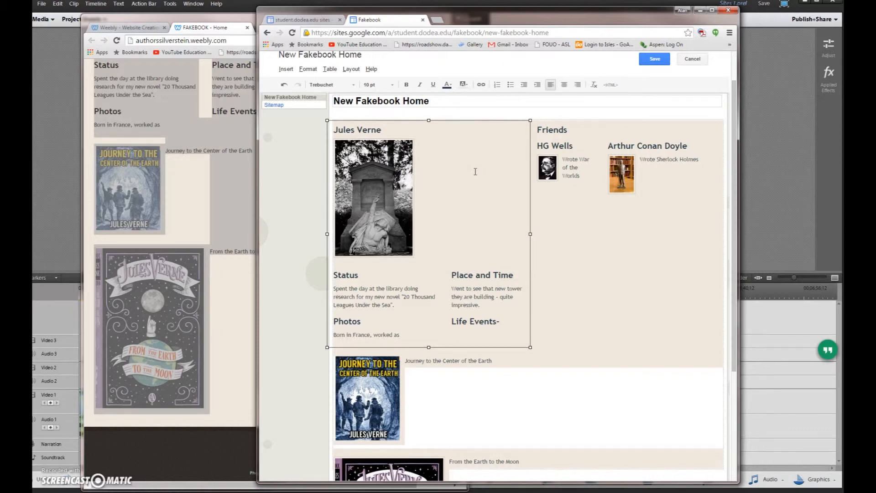
left_click(654, 59)
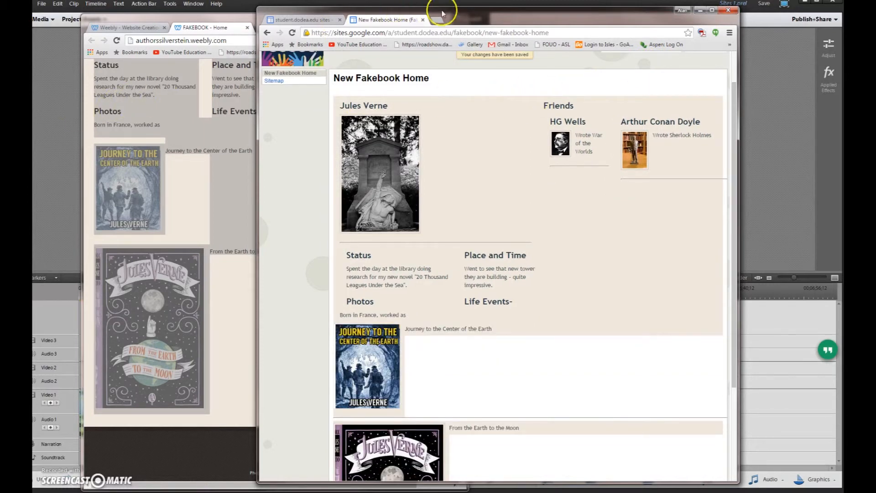
Step: Place the Google Sites window beside the Weebly site and examine the Weebly page menu, including the subpages under Fashion
left_click_drag(504, 19, 657, 17)
left_click(322, 172)
scroll(323, 167, "up", 5)
mouse_move(132, 112)
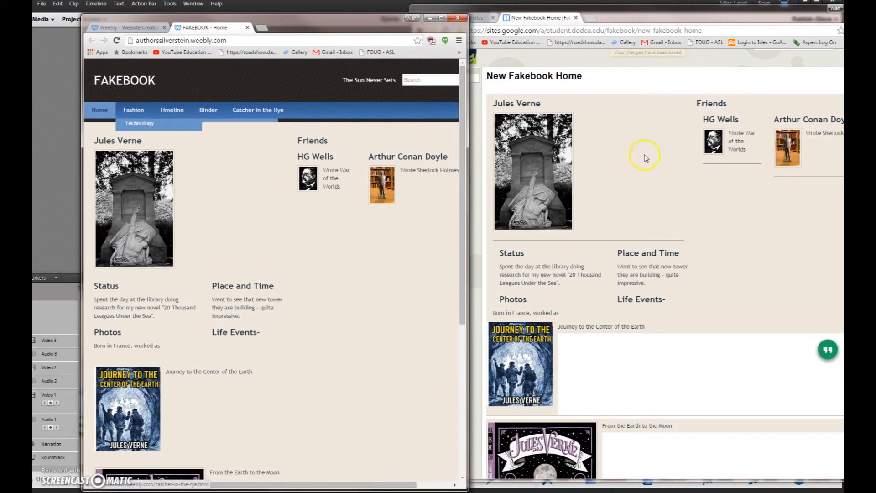
Step: In the Google Sites window, create a Web Page named Fashion at the top level and save it without content
left_click(700, 98)
left_click_drag(753, 9, 589, 11)
scroll(462, 133, "up", 1)
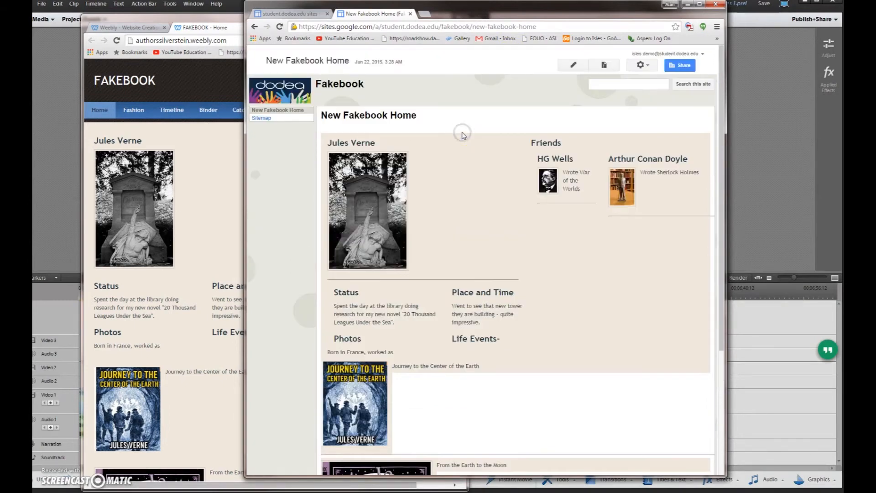
left_click(604, 64)
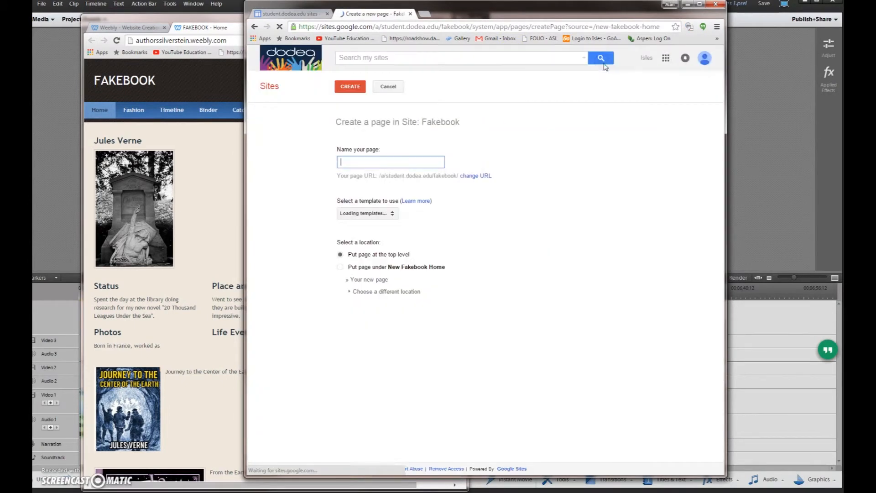
left_click(356, 159)
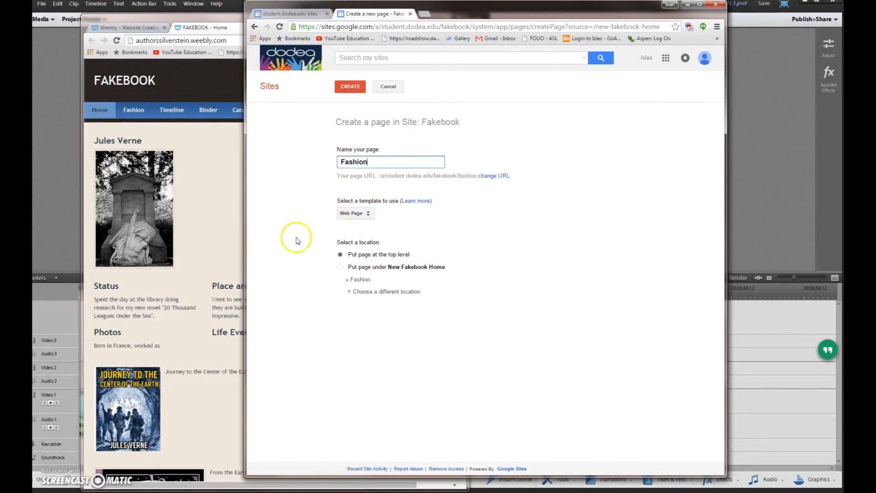
left_click(350, 87)
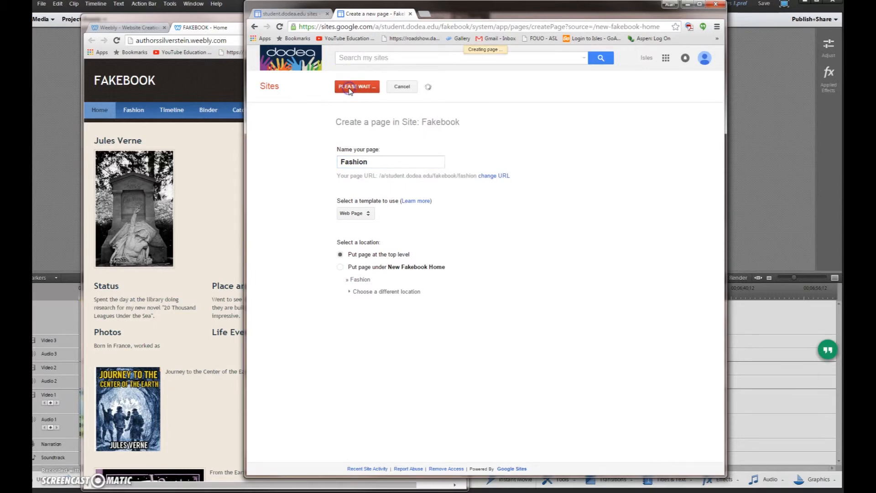
left_click(291, 121)
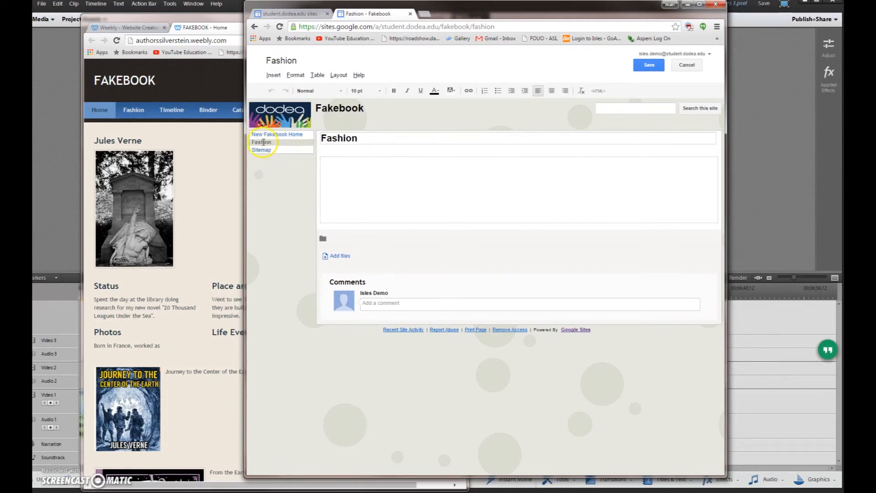
left_click(344, 169)
left_click(376, 309)
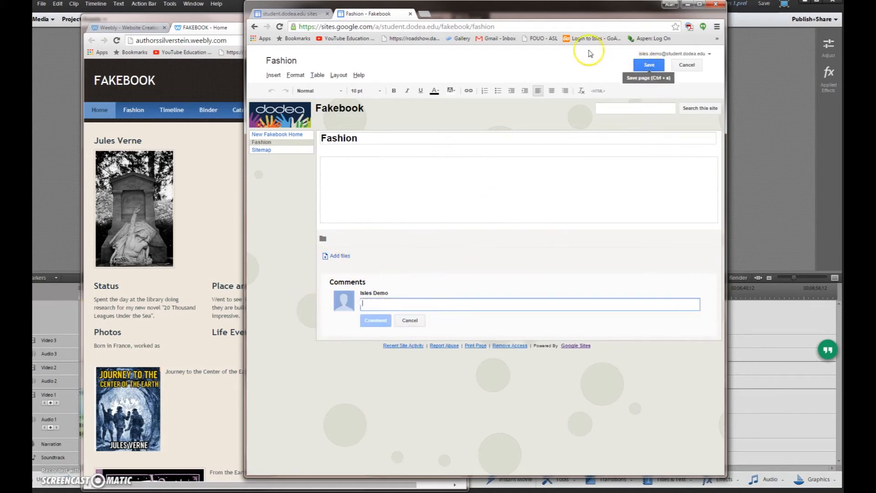
left_click(649, 67)
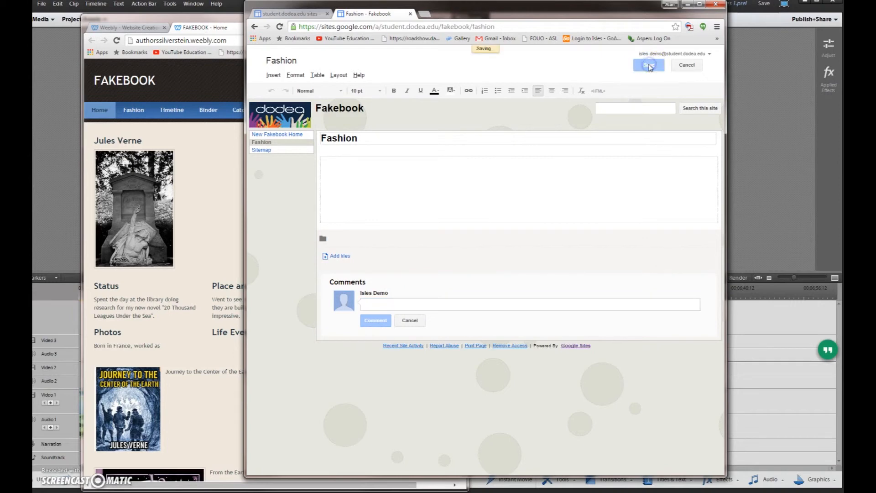
Step: Disallow attachments and comments in the page settings of the Fashion page and save
left_click(651, 67)
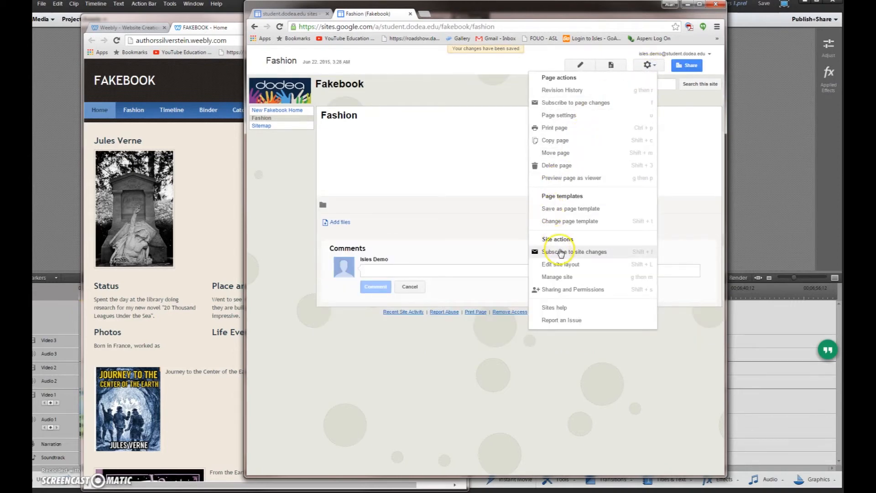
left_click(561, 115)
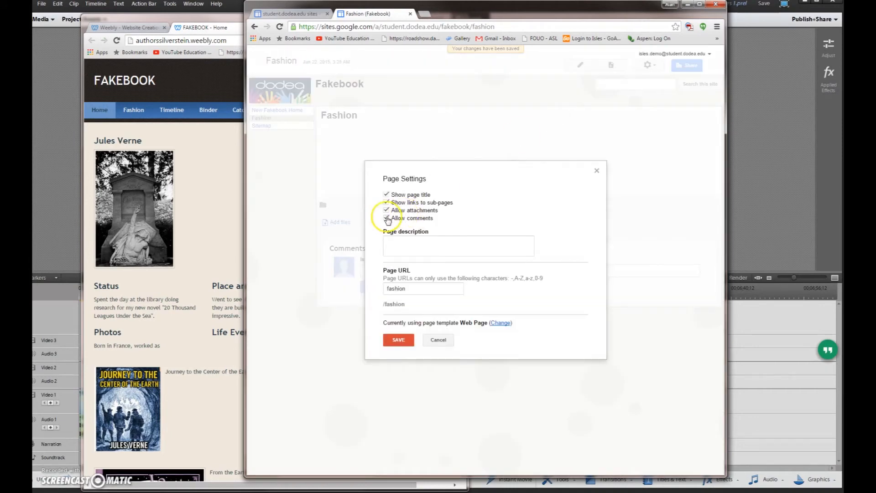
left_click(398, 339)
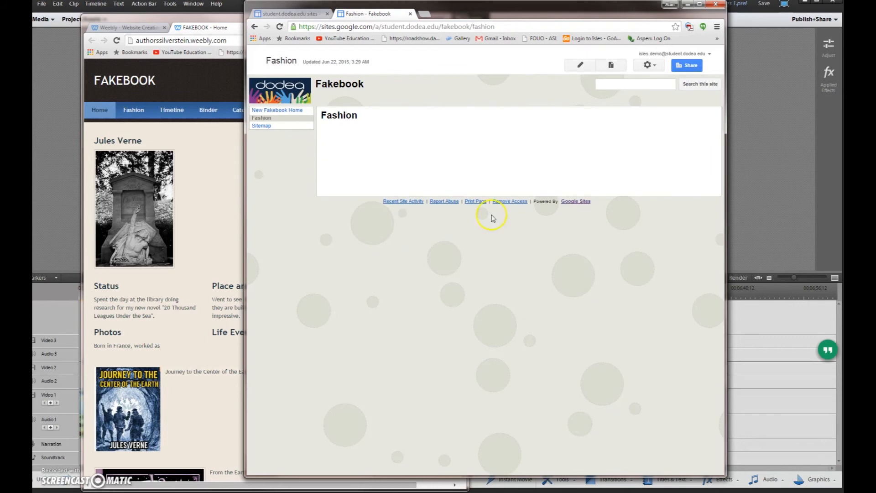
Step: Open the Fashion page for editing, look at the options for adding an image, and cancel the image insertion
left_click(579, 65)
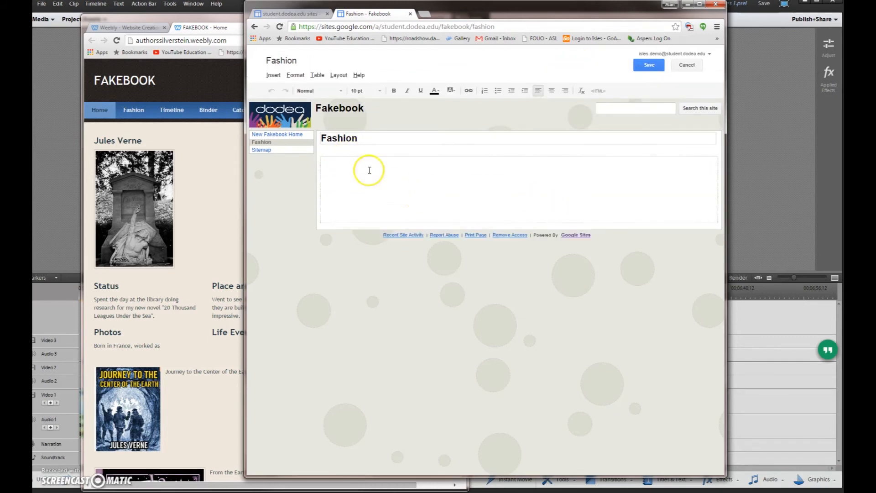
left_click(273, 76)
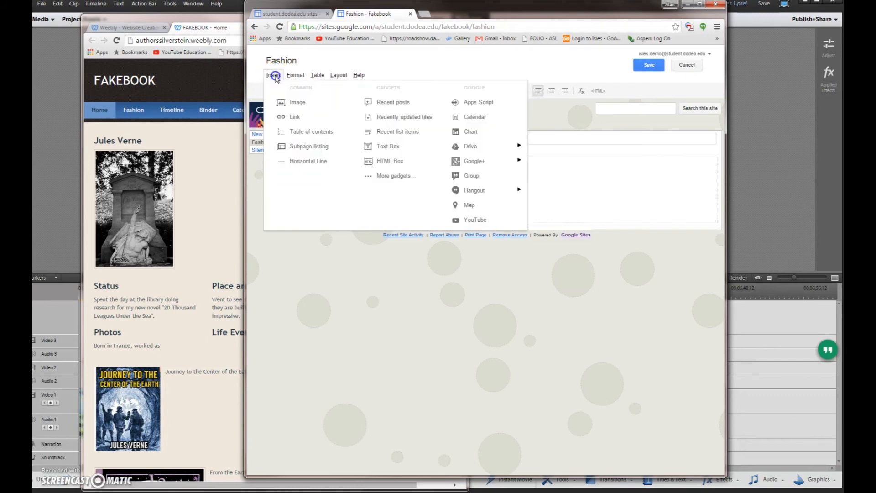
left_click(290, 104)
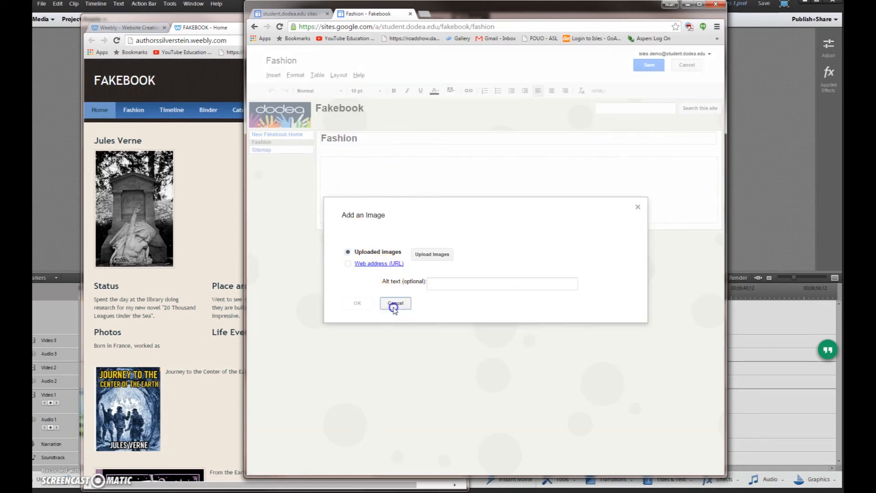
left_click(394, 305)
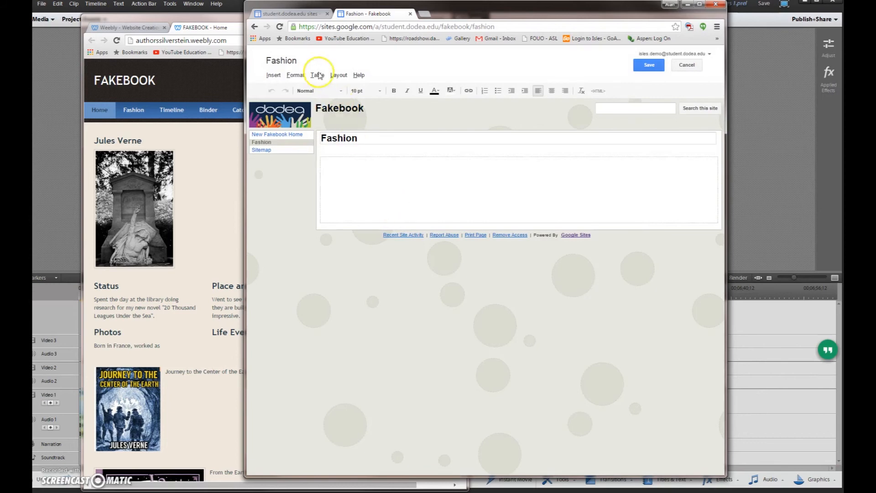
Step: Review the Google items that can be inserted into the Fashion page, including the Drive file types, and save the page
left_click(273, 75)
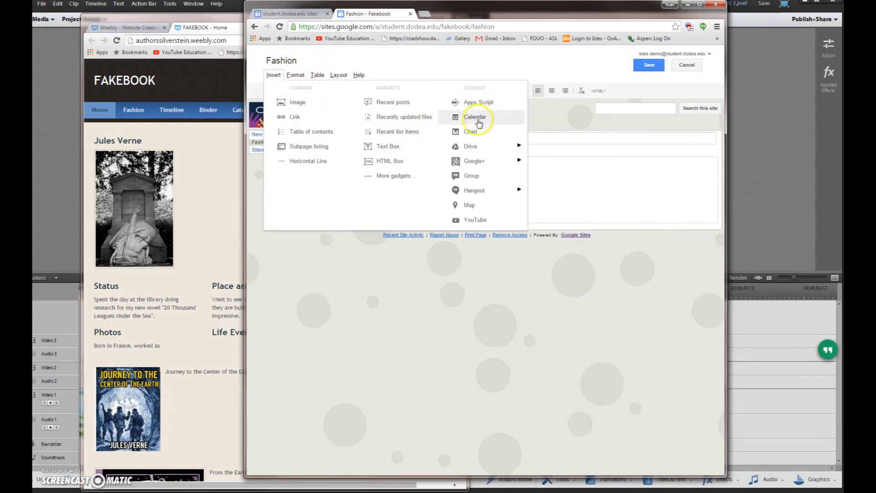
mouse_move(475, 153)
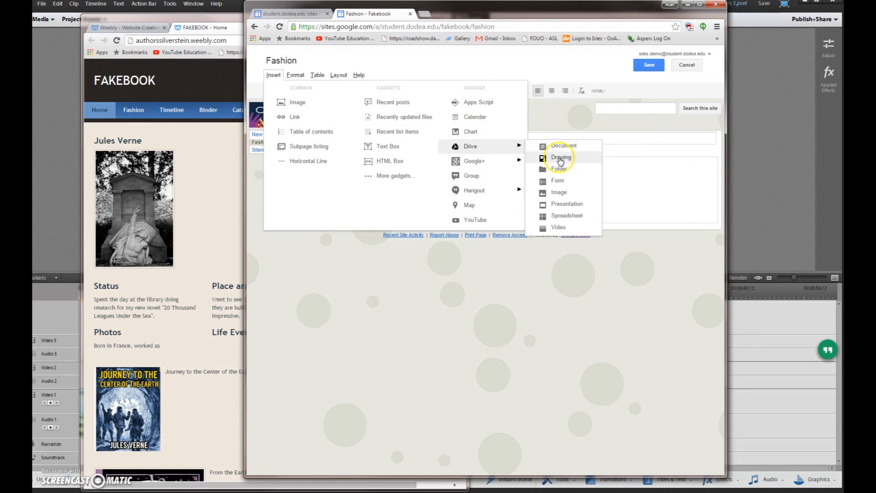
mouse_move(484, 194)
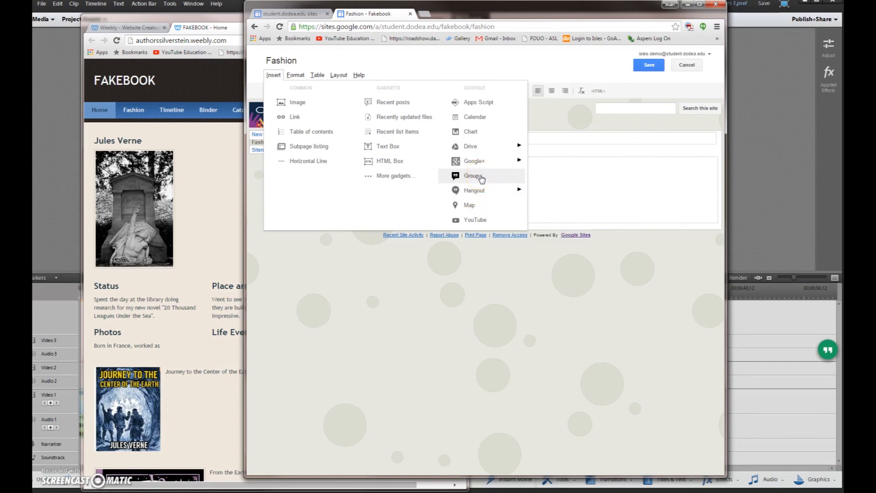
left_click(470, 219)
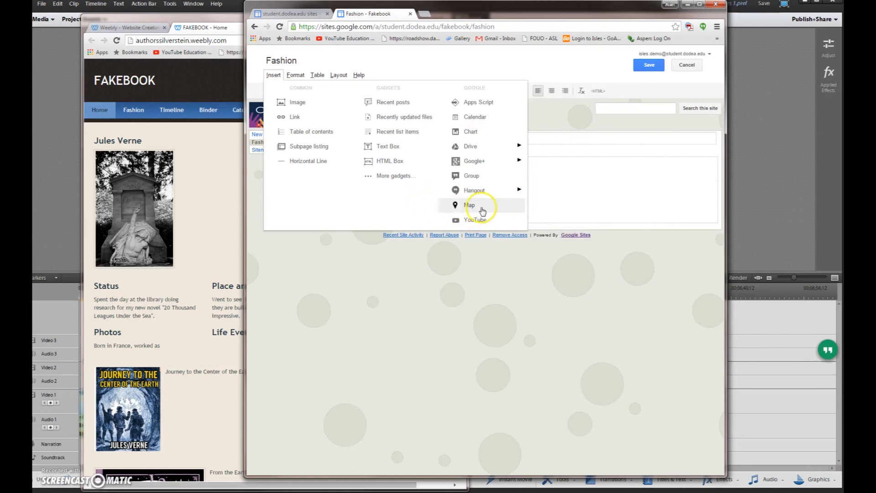
left_click(409, 298)
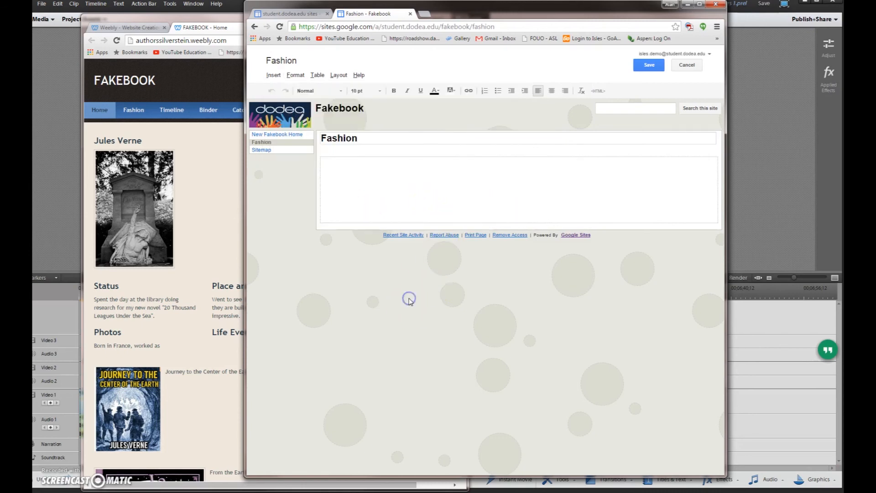
left_click(654, 66)
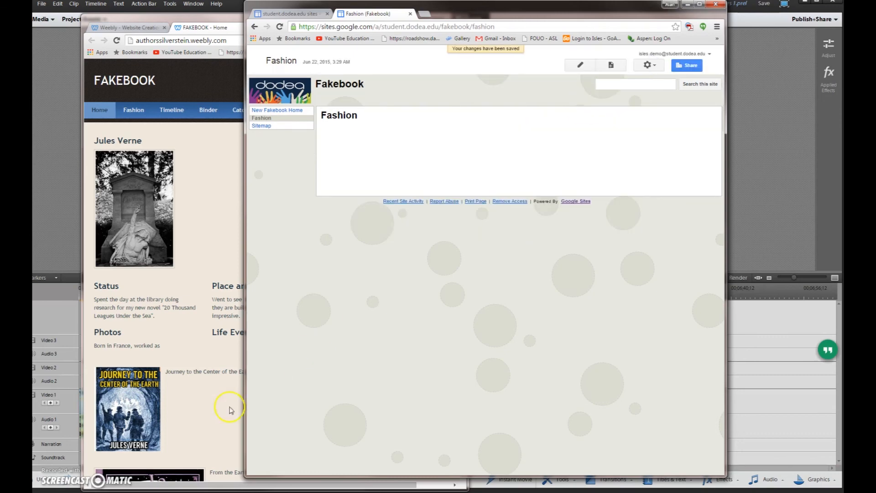